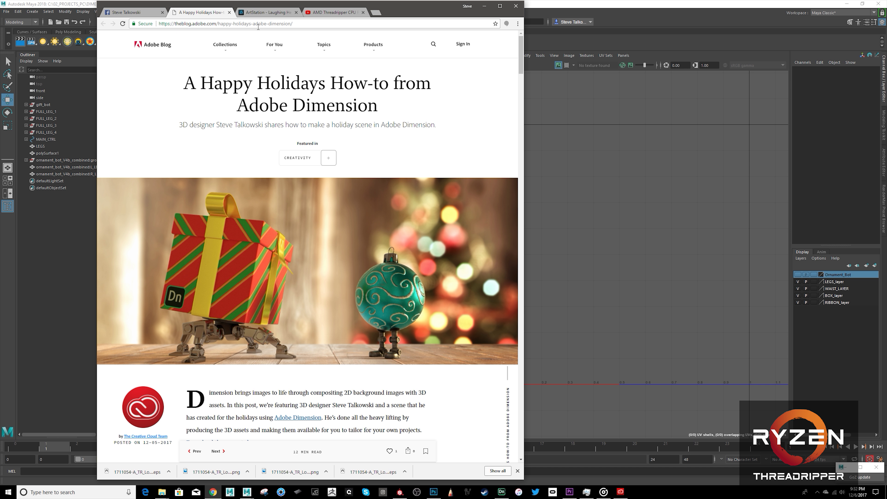
- Highlight the web address of the Adobe Blog holiday how-to article and switch to the Maya gift robot scene
{"action": "left_click_drag", "start_coordinate": [305, 20], "coordinate": [126, 31]}
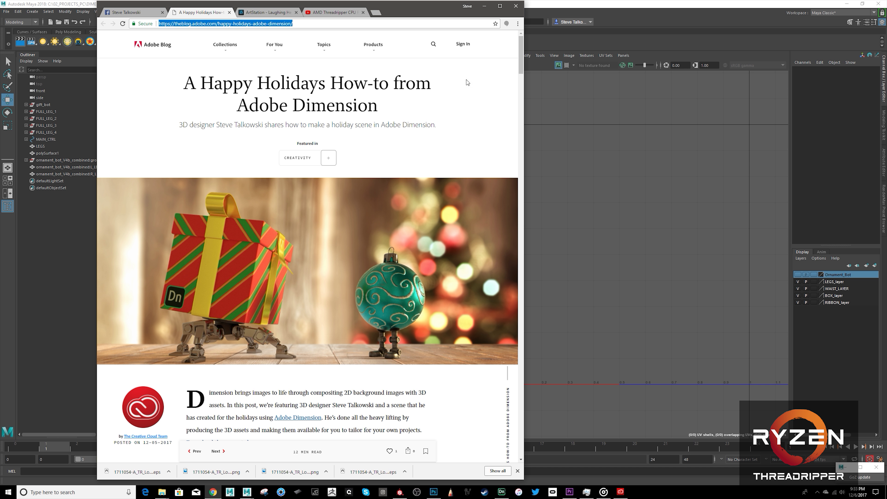
{"action": "mouse_move", "coordinate": [518, 61]}
{"action": "left_mouse_down"}
{"action": "mouse_move", "coordinate": [509, 340]}
{"action": "mouse_move", "coordinate": [513, 21]}
{"action": "left_mouse_up"}
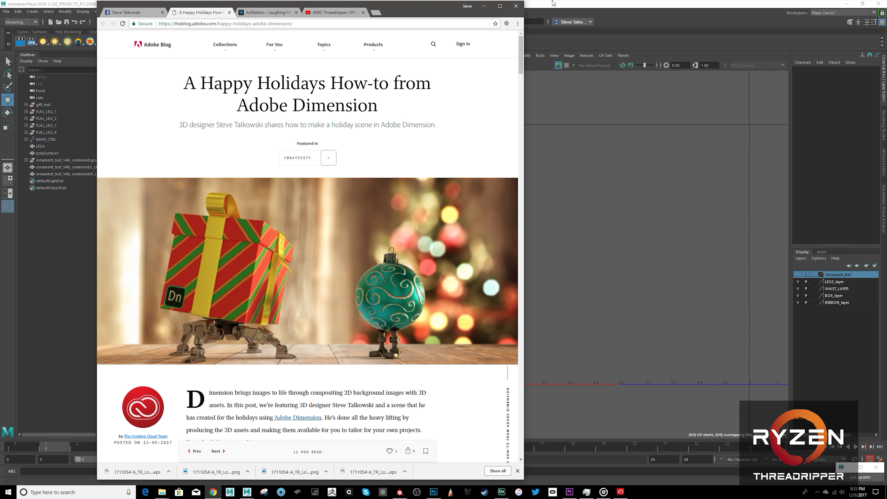
{"action": "left_click", "coordinate": [593, 5]}
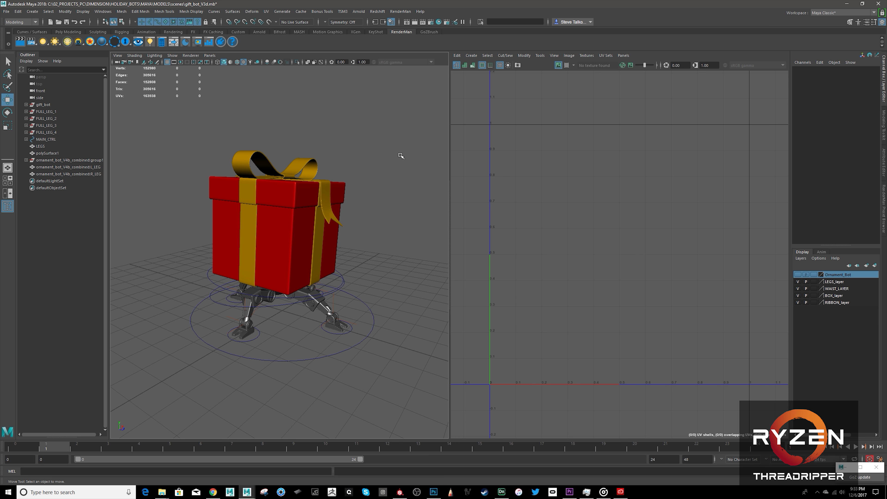
- Examine the gift box robot from several angles and inspect its body control curve
{"action": "left_click_drag", "start_coordinate": [371, 157], "coordinate": [398, 190], "text": "alt"}
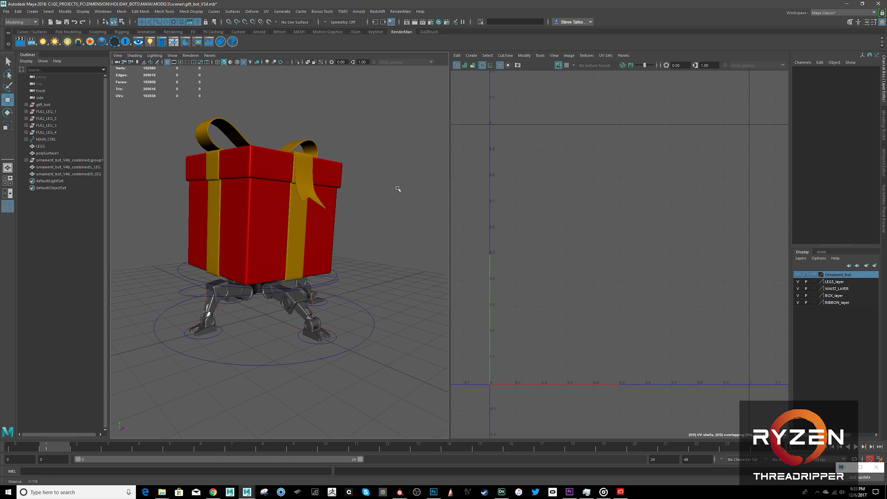
{"action": "right_click_drag", "start_coordinate": [398, 190], "coordinate": [422, 187], "text": "alt"}
{"action": "left_click_drag", "start_coordinate": [387, 184], "coordinate": [383, 275], "text": "alt"}
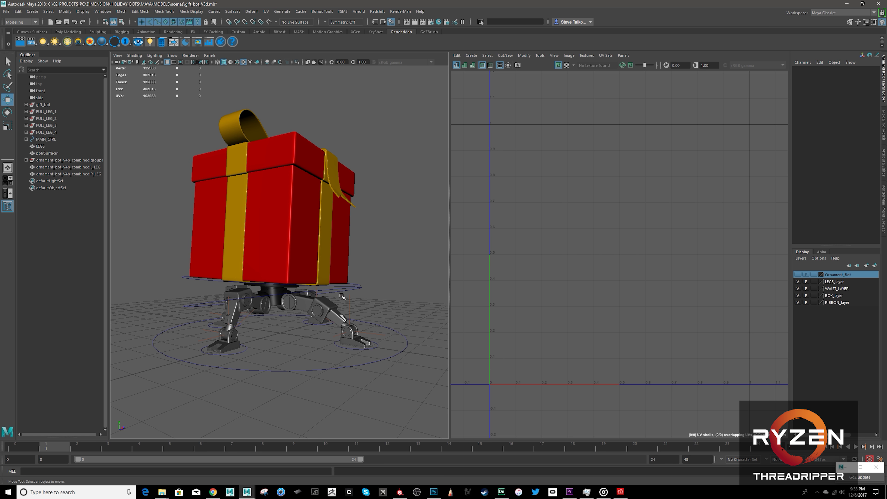
{"action": "left_click", "coordinate": [329, 298]}
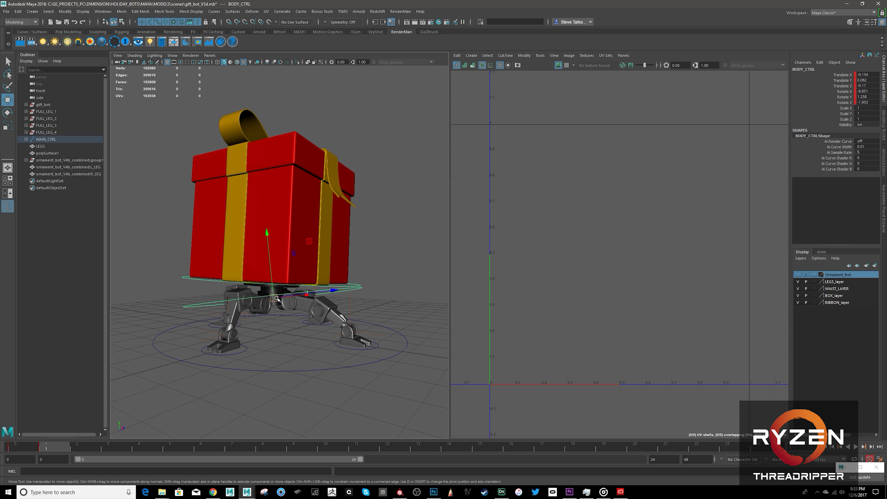
{"action": "left_click_drag", "start_coordinate": [276, 299], "coordinate": [354, 241]}
{"action": "left_click", "coordinate": [376, 217]}
- Inspect the gift box mesh and its UV layout from the front and side
{"action": "left_click", "coordinate": [281, 186]}
{"action": "left_click_drag", "start_coordinate": [281, 186], "coordinate": [324, 206], "text": "alt"}
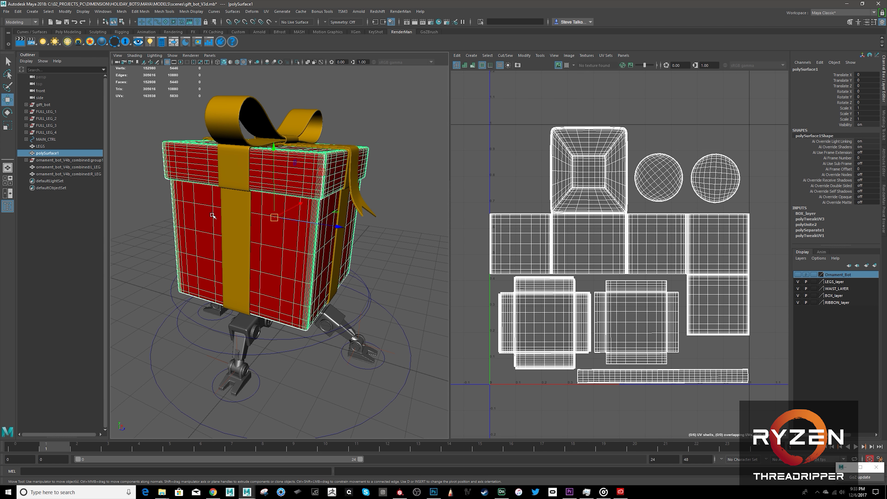
{"action": "left_click_drag", "start_coordinate": [282, 214], "coordinate": [315, 164], "text": "alt"}
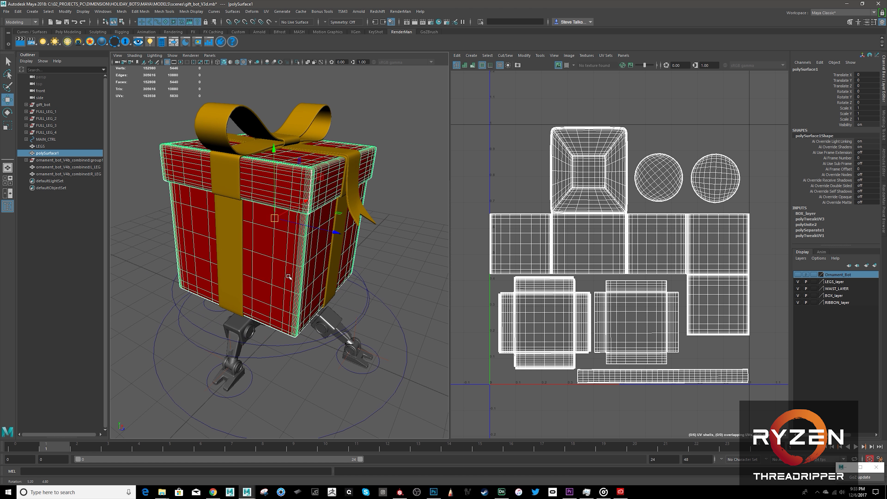
{"action": "left_click", "coordinate": [327, 109]}
- Inspect the UV layout of the robot's legs, returning to the gift box mesh at the end
{"action": "left_click_drag", "start_coordinate": [251, 169], "coordinate": [341, 338], "text": "alt"}
{"action": "left_click", "coordinate": [319, 325]}
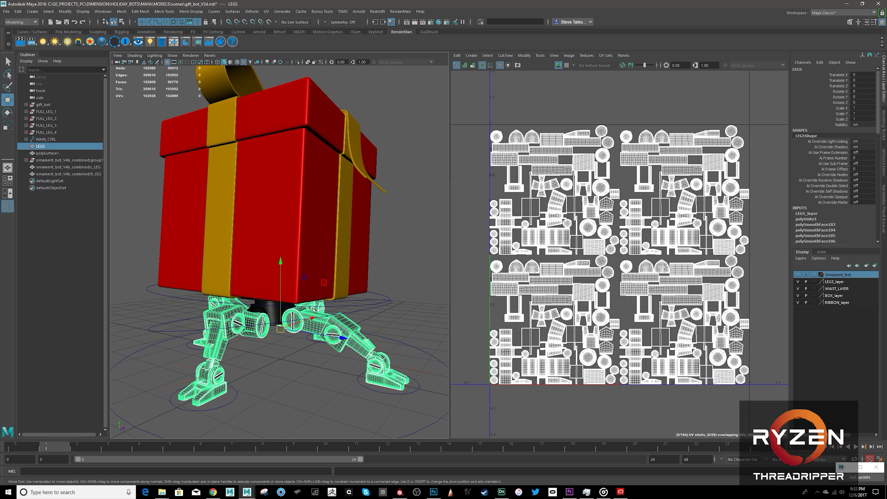
{"action": "left_click_drag", "start_coordinate": [275, 376], "coordinate": [264, 339], "text": "alt"}
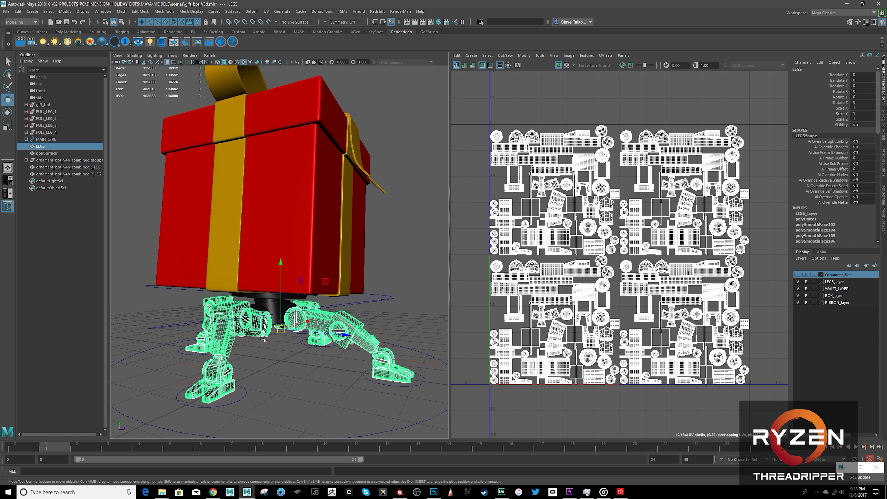
{"action": "left_click", "coordinate": [271, 306]}
{"action": "left_click_drag", "start_coordinate": [271, 306], "coordinate": [314, 295], "text": "alt"}
{"action": "left_click", "coordinate": [252, 306]}
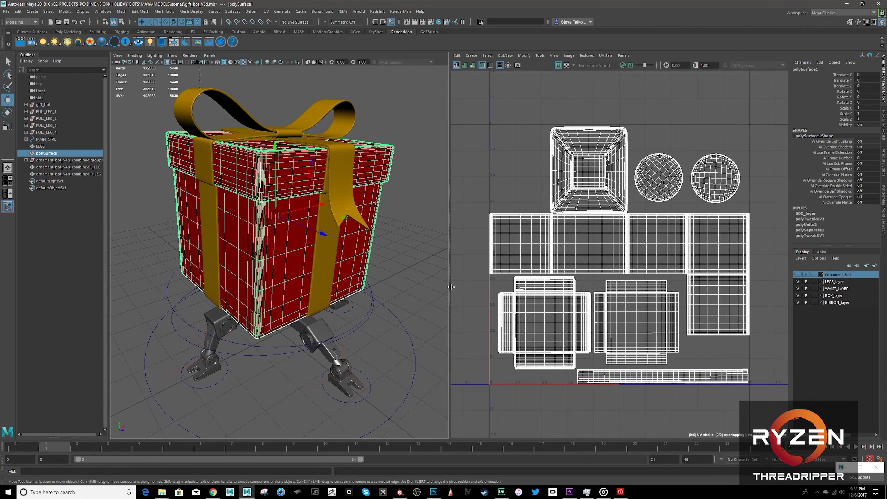
- Show the Ornament_Bot layer and hide the LEGS, WAIST, BOX and RIBBON layers
{"action": "left_click", "coordinate": [798, 275]}
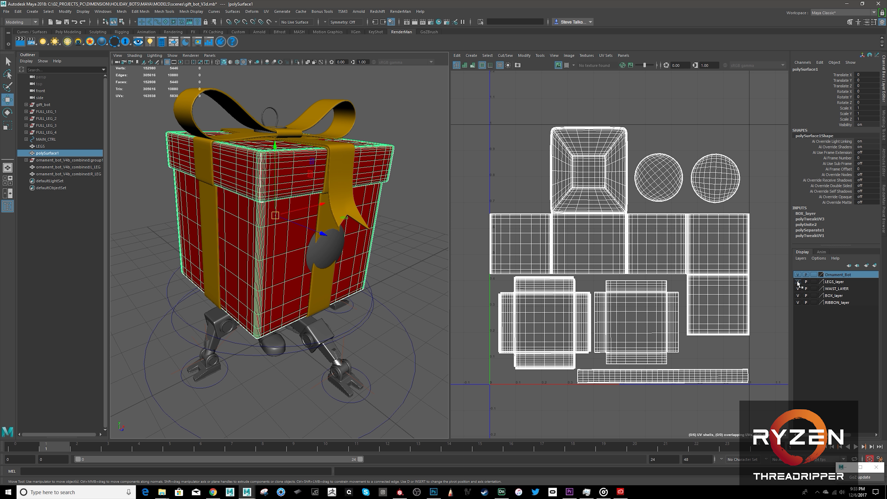
{"action": "left_click", "coordinate": [798, 281]}
{"action": "left_click", "coordinate": [798, 295]}
{"action": "left_click", "coordinate": [797, 303]}
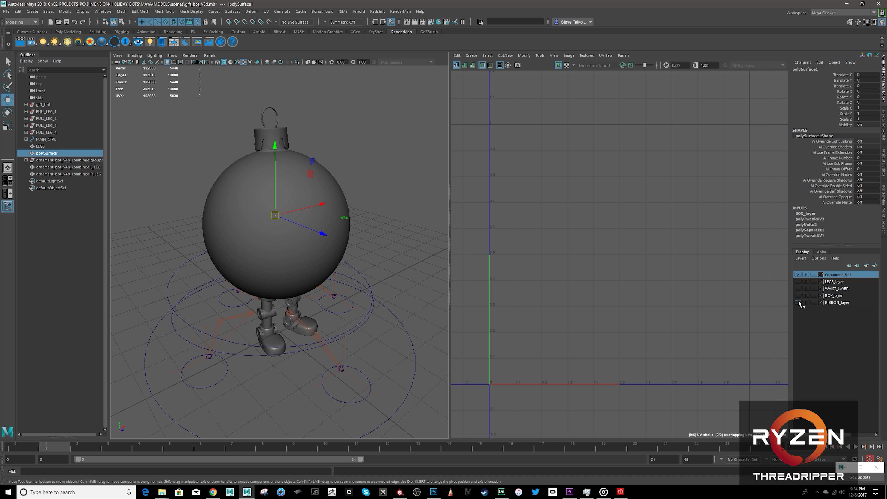
- Inspect the UV layout of the ornament robot's spherical shell
{"action": "left_click", "coordinate": [334, 182]}
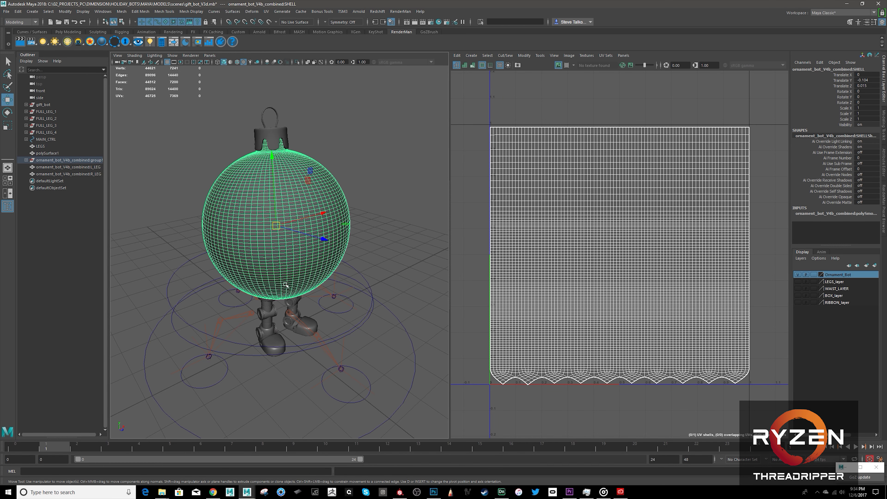
{"action": "left_click_drag", "start_coordinate": [335, 182], "coordinate": [340, 293], "text": "alt"}
{"action": "right_click_drag", "start_coordinate": [340, 293], "coordinate": [289, 126], "text": "alt"}
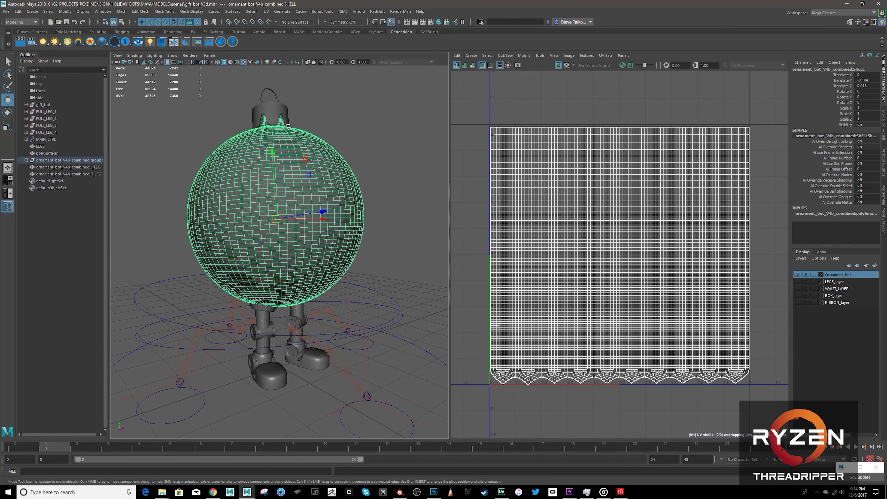
- Inspect the UV layouts of the ornament's collar, right leg and left leg
{"action": "left_click", "coordinate": [285, 111]}
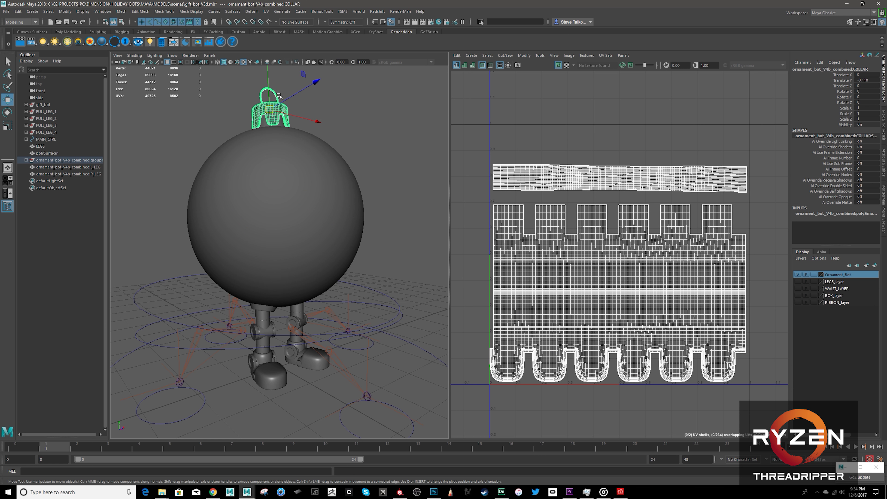
{"action": "left_click", "coordinate": [300, 310]}
{"action": "left_click", "coordinate": [260, 312]}
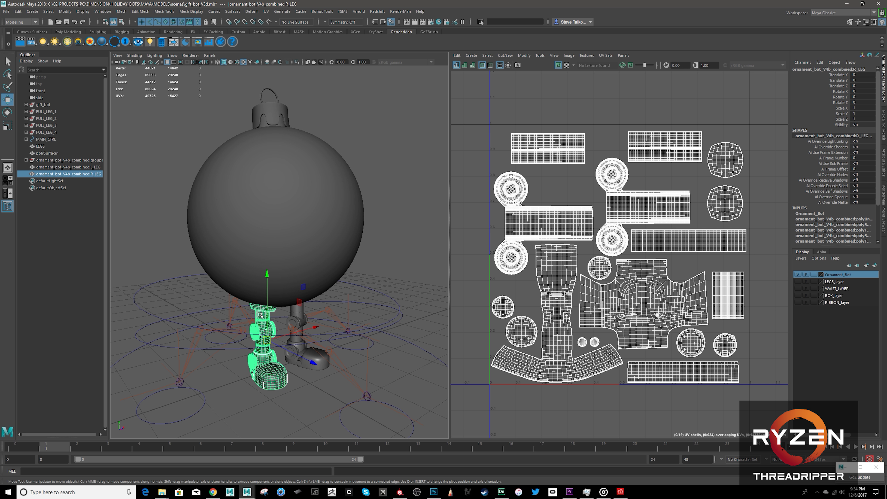
{"action": "left_click", "coordinate": [299, 311]}
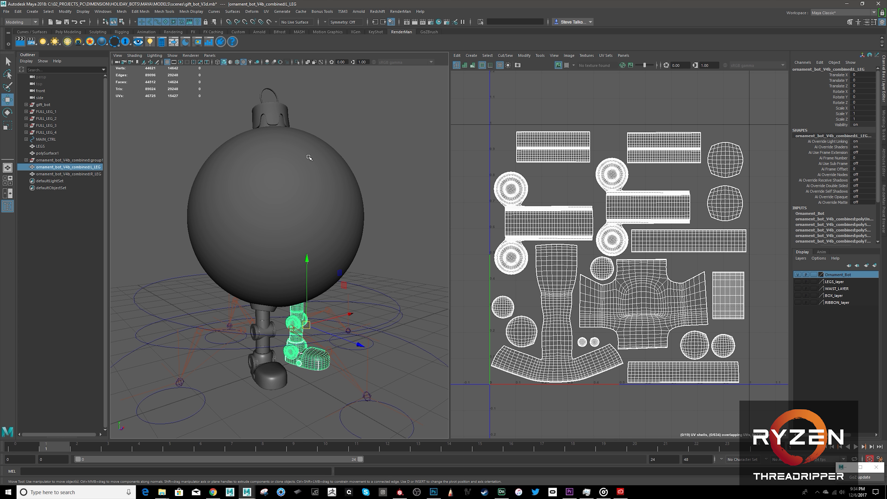
{"action": "left_click_drag", "start_coordinate": [339, 184], "coordinate": [351, 168], "text": "alt"}
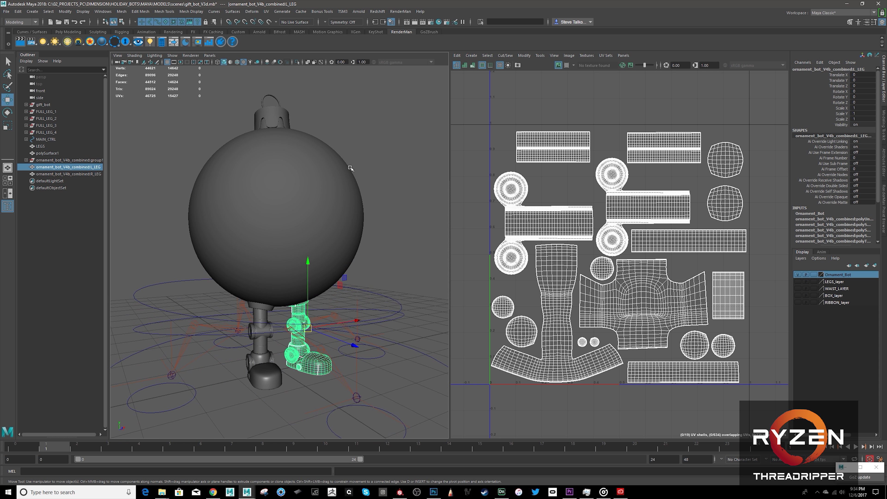
{"action": "left_click", "coordinate": [279, 113]}
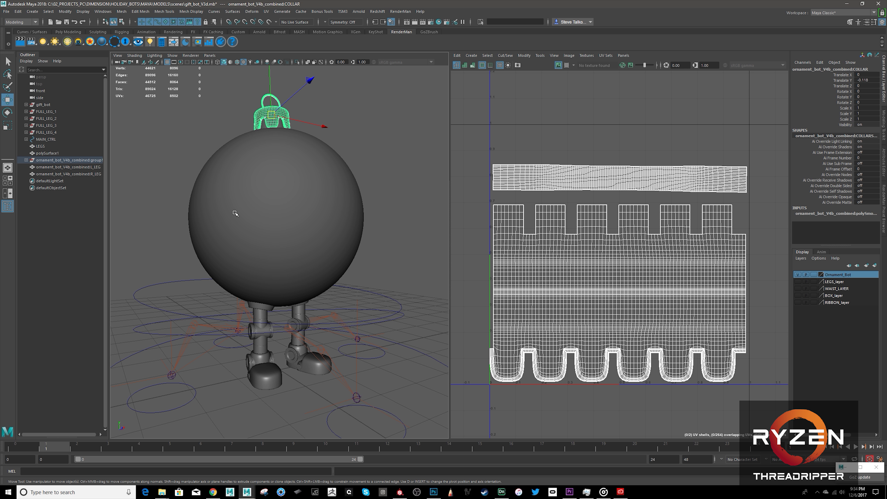
- Switch to Substance Painter and examine the textured ornament robot from another angle and up close
{"action": "left_click", "coordinate": [399, 493]}
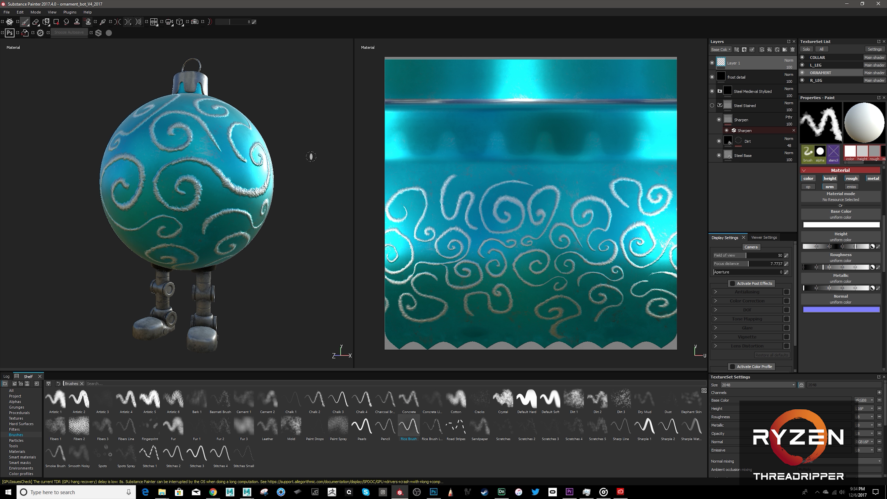
{"action": "left_click_drag", "start_coordinate": [288, 165], "coordinate": [214, 222], "text": "alt"}
{"action": "scroll", "coordinate": [256, 232], "scroll_direction": "up", "scroll_amount": 5}
{"action": "scroll", "coordinate": [255, 232], "scroll_direction": "down", "scroll_amount": 5}
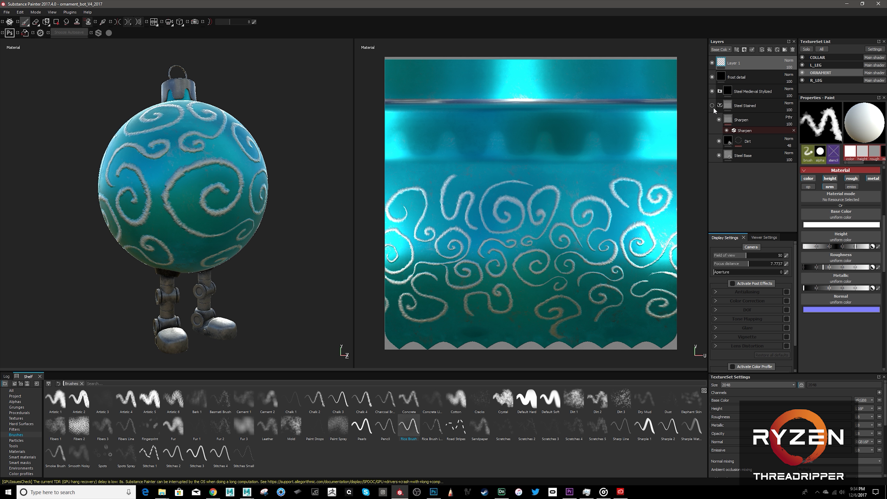
- Hide the Steel Medieval Stylized, frost detail and Layer 1 layers and view the bare ornament
{"action": "left_click", "coordinate": [711, 91]}
{"action": "left_click", "coordinate": [712, 76]}
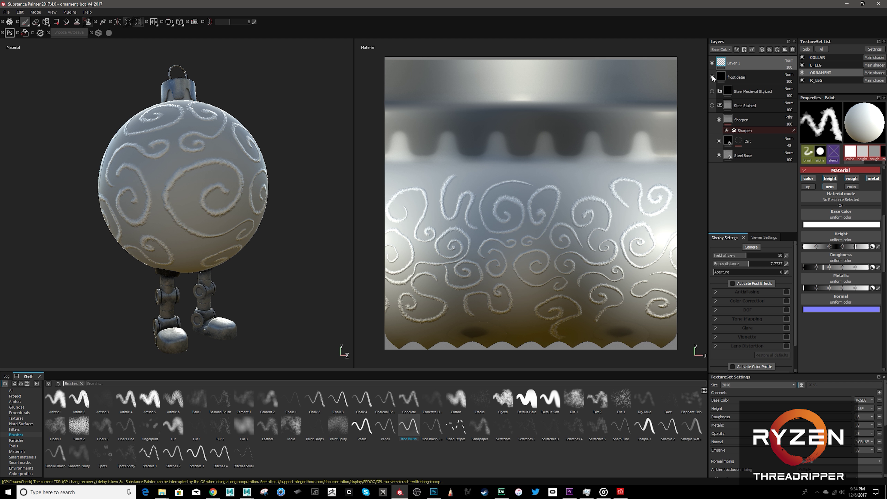
{"action": "left_click_drag", "start_coordinate": [241, 169], "coordinate": [210, 175], "text": "alt"}
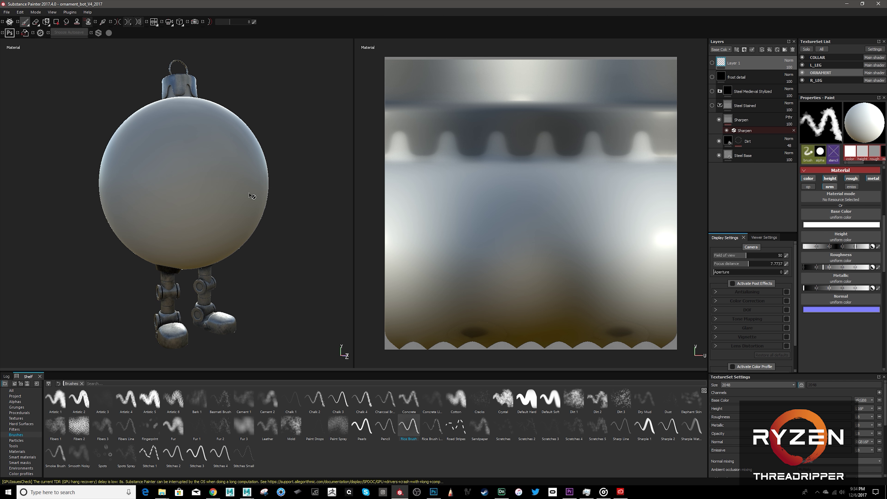
{"action": "left_click_drag", "start_coordinate": [271, 168], "coordinate": [268, 196], "text": "alt"}
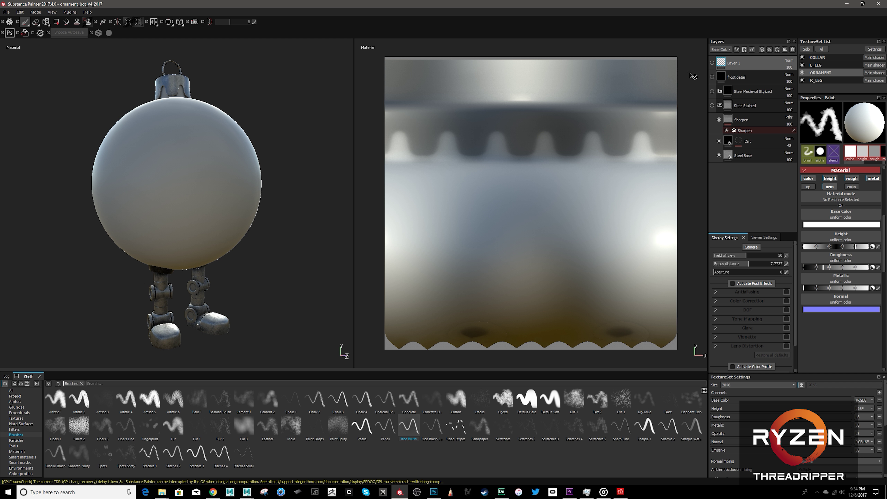
- Preview the Steel Stained material on the ornament, show the Steel Medieval Stylized layer, and leave Steel Stained hidden
{"action": "left_click", "coordinate": [712, 106]}
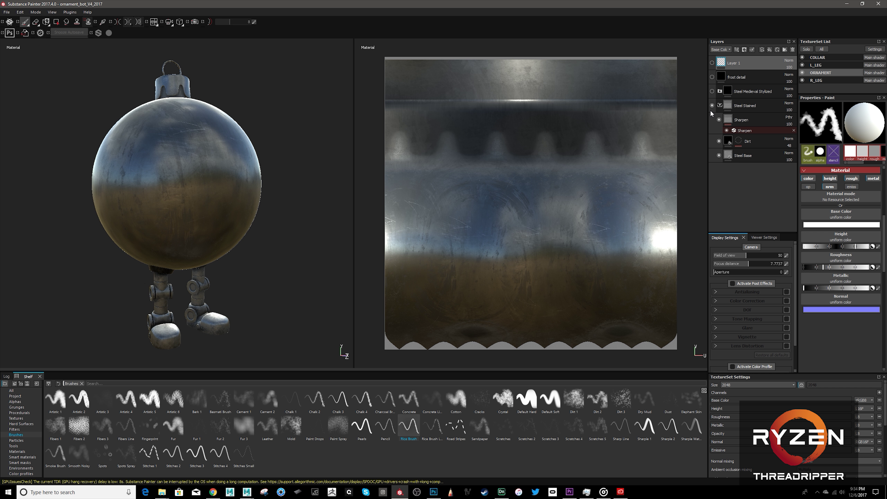
{"action": "left_click", "coordinate": [711, 92]}
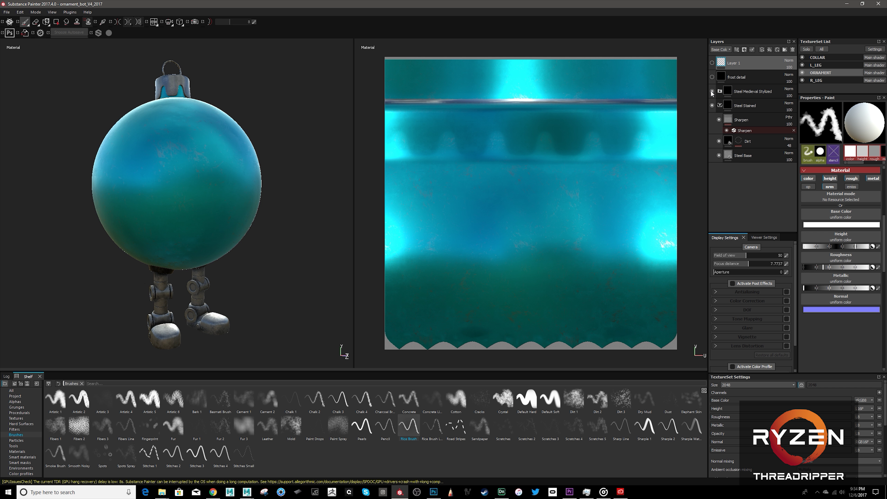
{"action": "left_click", "coordinate": [711, 105]}
- Set the base color of Base Metal in Steel Medieval Stylized to blue (RGB 0.008, 0.342, 0.946) and preview the frost detail over it
{"action": "left_click", "coordinate": [720, 92]}
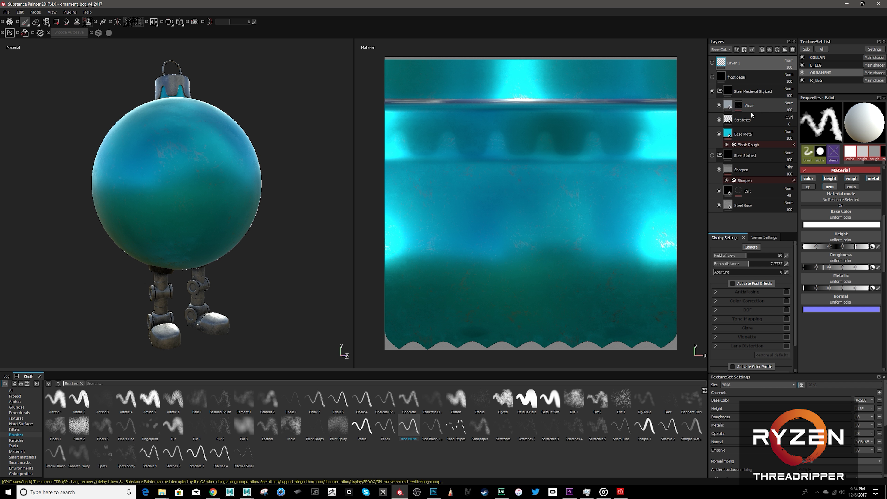
{"action": "left_click", "coordinate": [727, 133]}
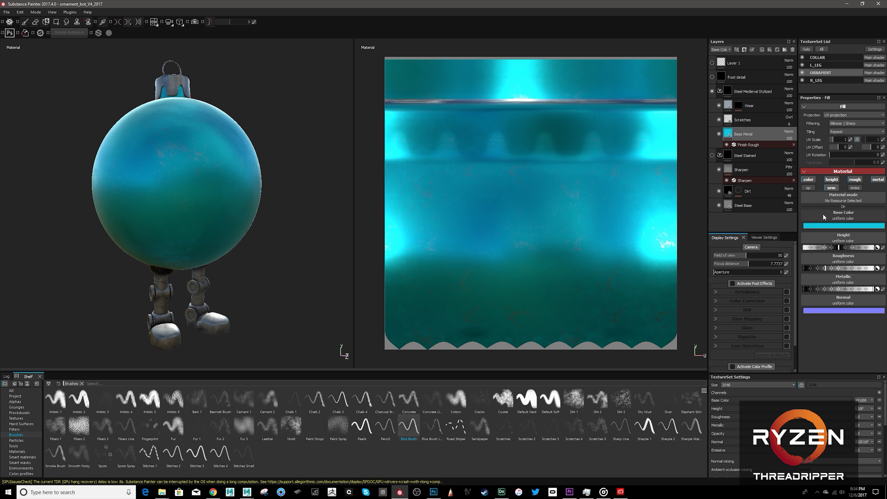
{"action": "left_click", "coordinate": [829, 226]}
{"action": "left_click_drag", "start_coordinate": [825, 211], "coordinate": [841, 228]}
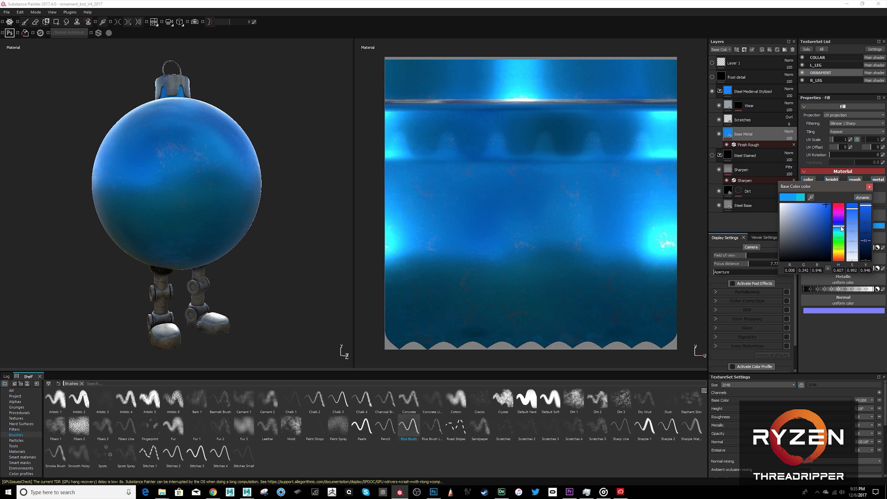
{"action": "left_click", "coordinate": [869, 187]}
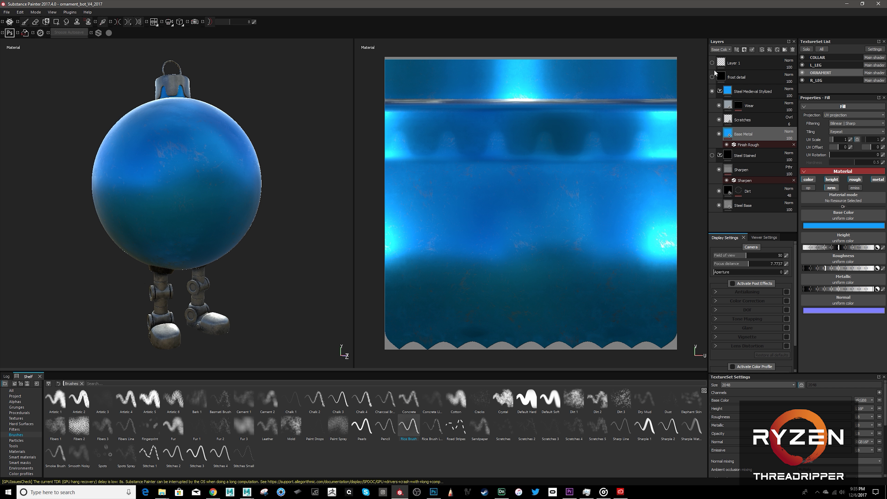
{"action": "left_click", "coordinate": [711, 77]}
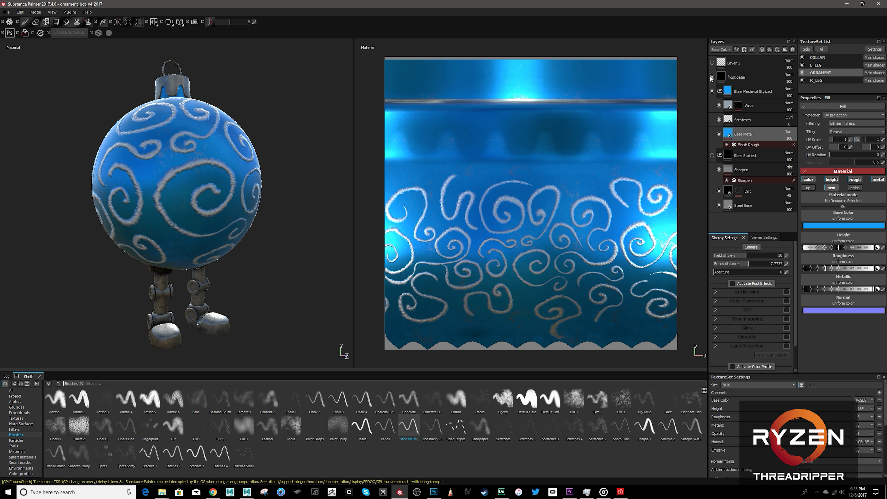
{"action": "left_click", "coordinate": [712, 77]}
- Make Layer 1 visible and paint two white frosty spirals on it across the front of the ornament
{"action": "left_click", "coordinate": [751, 63]}
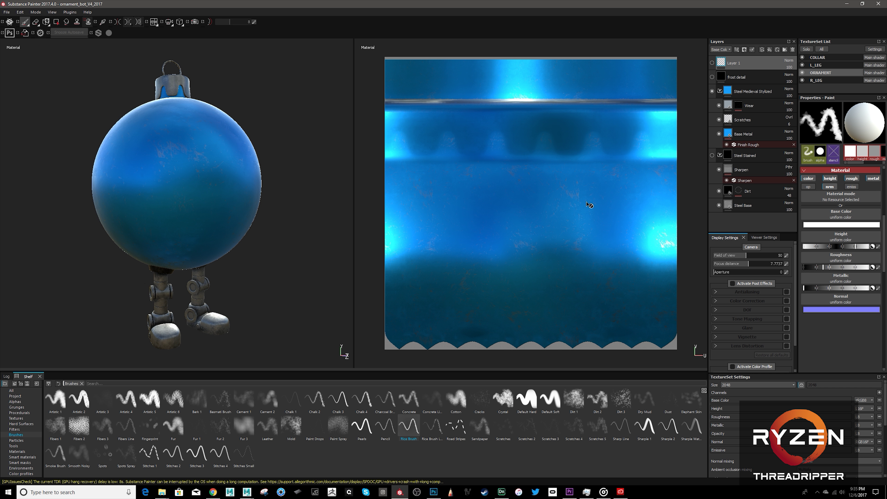
{"action": "scroll", "coordinate": [241, 200], "scroll_direction": "up", "scroll_amount": 1}
{"action": "middle_click_drag", "start_coordinate": [256, 162], "coordinate": [273, 160], "text": "alt"}
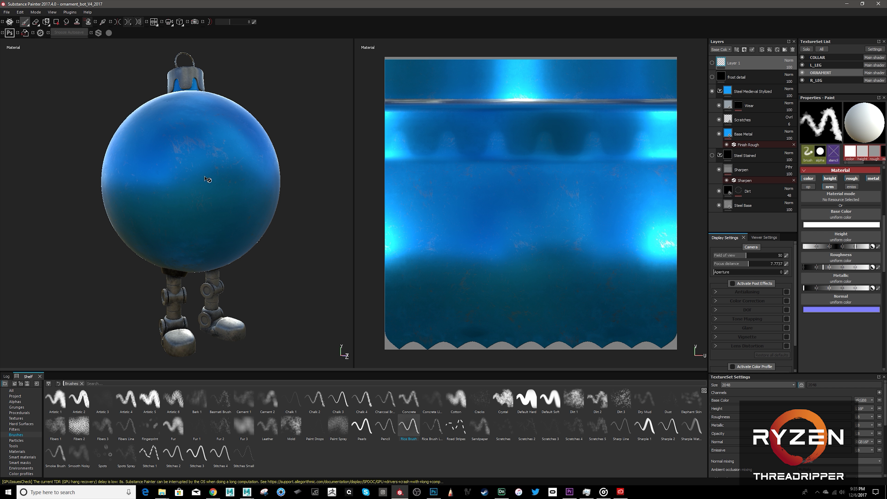
{"action": "left_click", "coordinate": [711, 63]}
{"action": "key", "text": "alt+q"}
{"action": "mouse_move", "coordinate": [242, 182]}
{"action": "left_mouse_down"}
{"action": "mouse_move", "coordinate": [224, 157]}
{"action": "mouse_move", "coordinate": [196, 157]}
{"action": "mouse_move", "coordinate": [186, 177]}
{"action": "mouse_move", "coordinate": [196, 200]}
{"action": "mouse_move", "coordinate": [214, 197]}
{"action": "mouse_move", "coordinate": [218, 179]}
{"action": "mouse_move", "coordinate": [207, 178]}
{"action": "mouse_move", "coordinate": [215, 201]}
{"action": "mouse_move", "coordinate": [246, 188]}
{"action": "mouse_move", "coordinate": [249, 172]}
{"action": "mouse_move", "coordinate": [225, 212]}
{"action": "mouse_move", "coordinate": [183, 231]}
{"action": "mouse_move", "coordinate": [171, 205]}
{"action": "mouse_move", "coordinate": [189, 200]}
{"action": "mouse_move", "coordinate": [159, 236]}
{"action": "mouse_move", "coordinate": [104, 210]}
{"action": "mouse_move", "coordinate": [125, 174]}
{"action": "mouse_move", "coordinate": [157, 193]}
{"action": "mouse_move", "coordinate": [141, 208]}
{"action": "left_mouse_up"}
{"action": "key", "text": "alt+q"}
{"action": "key", "text": "alt+q"}
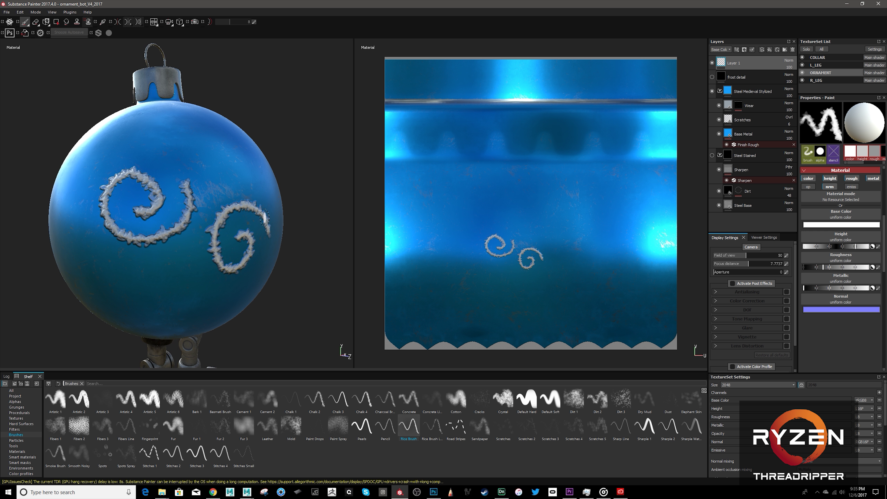
- Try a wavy frost stroke above the two spirals with a lower brush height, and undo it
{"action": "left_click_drag", "start_coordinate": [855, 247], "coordinate": [846, 248]}
{"action": "key", "text": "alt+q"}
{"action": "mouse_move", "coordinate": [156, 148]}
{"action": "left_mouse_down"}
{"action": "mouse_move", "coordinate": [174, 140]}
{"action": "mouse_move", "coordinate": [212, 160]}
{"action": "mouse_move", "coordinate": [236, 150]}
{"action": "left_mouse_up"}
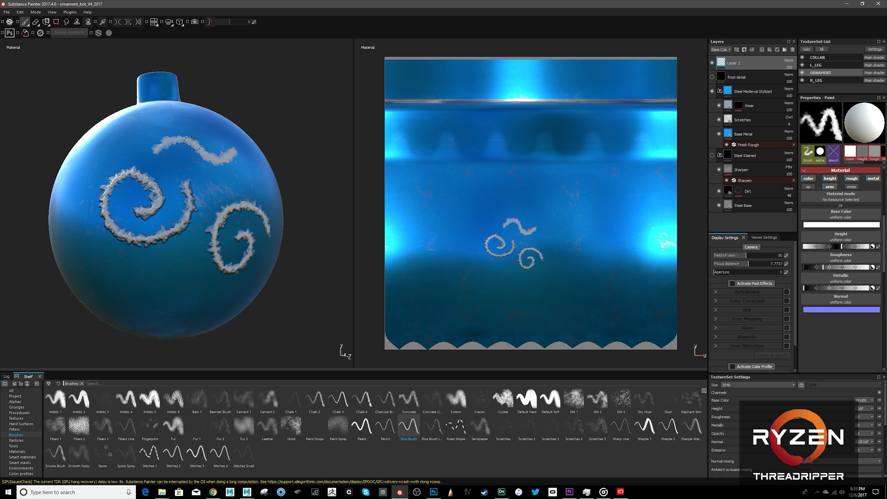
{"action": "key", "text": "alt+q"}
{"action": "key", "text": "ctrl+z"}
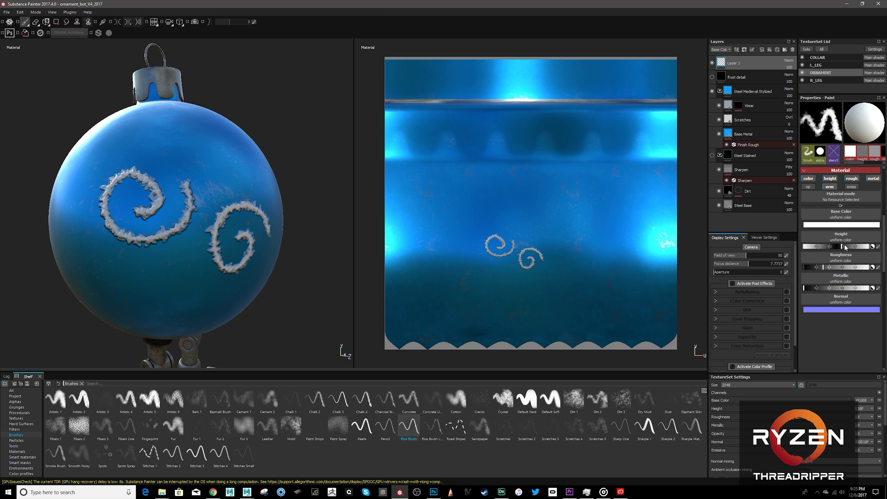
- Raise the brush height slightly and paint a wavy frost stroke above the spirals on the ornament
{"action": "left_click_drag", "start_coordinate": [844, 247], "coordinate": [849, 247]}
{"action": "mouse_move", "coordinate": [195, 174]}
{"action": "left_mouse_down", "text": "alt"}
{"action": "mouse_move", "coordinate": [181, 203]}
{"action": "mouse_move", "coordinate": [238, 209]}
{"action": "mouse_move", "coordinate": [258, 189]}
{"action": "mouse_move", "coordinate": [254, 175]}
{"action": "left_mouse_up", "text": "alt"}
{"action": "key", "text": "alt+q"}
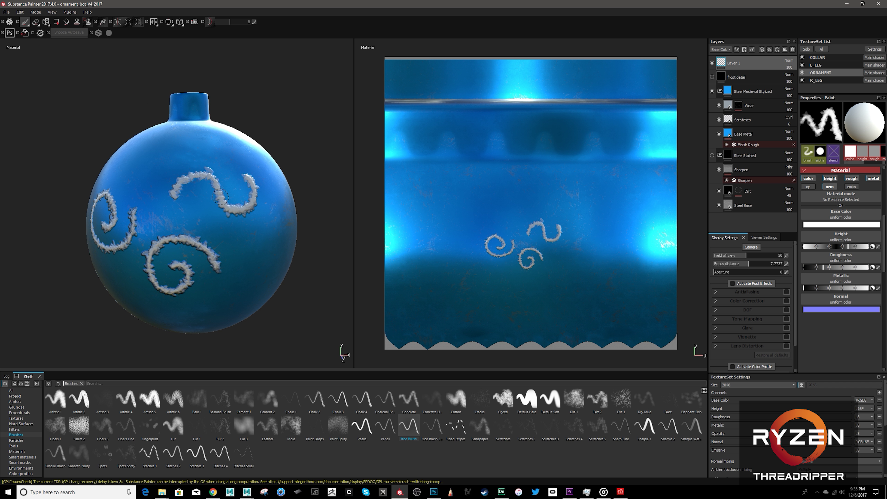
- Paint four more frosty curls beside and below the existing ones on the ornament, viewing it from several sides
{"action": "key", "text": "alt+q"}
{"action": "mouse_move", "coordinate": [248, 209]}
{"action": "left_mouse_down", "text": "alt"}
{"action": "mouse_move", "coordinate": [241, 241]}
{"action": "mouse_move", "coordinate": [292, 225]}
{"action": "mouse_move", "coordinate": [264, 239]}
{"action": "mouse_move", "coordinate": [207, 229]}
{"action": "mouse_move", "coordinate": [240, 196]}
{"action": "mouse_move", "coordinate": [276, 210]}
{"action": "mouse_move", "coordinate": [189, 239]}
{"action": "mouse_move", "coordinate": [185, 190]}
{"action": "left_mouse_up", "text": "alt"}
{"action": "key", "text": "alt+q"}
{"action": "key", "text": "alt+q"}
{"action": "key", "text": "alt+q"}
{"action": "key", "text": "alt+q"}
{"action": "key", "text": "alt+q"}
{"action": "key", "text": "alt+q"}
{"action": "key", "text": "alt+q"}
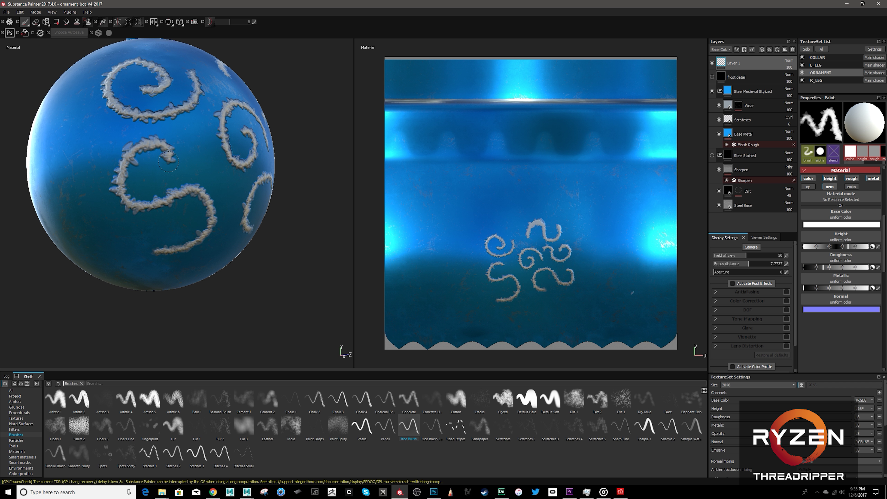
{"action": "mouse_move", "coordinate": [169, 161]}
{"action": "left_mouse_down", "text": "alt"}
{"action": "mouse_move", "coordinate": [85, 189]}
{"action": "mouse_move", "coordinate": [210, 202]}
{"action": "mouse_move", "coordinate": [249, 185]}
{"action": "left_mouse_up", "text": "alt"}
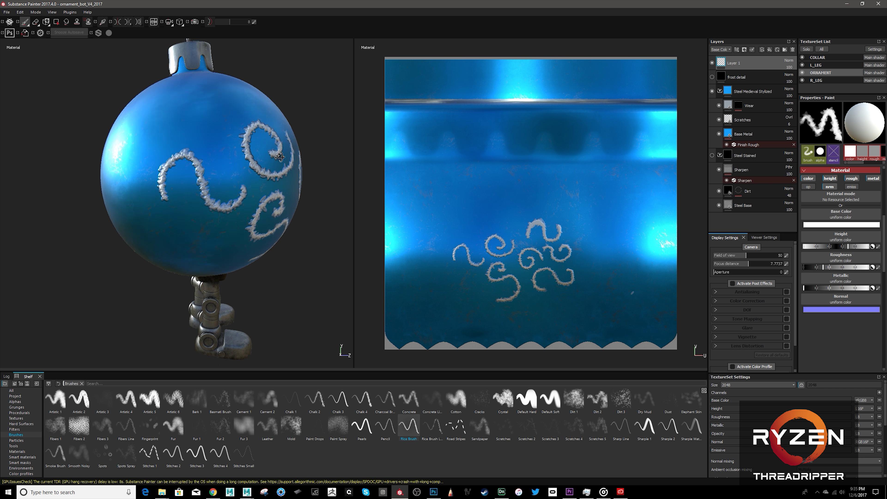
{"action": "left_click_drag", "start_coordinate": [279, 156], "coordinate": [243, 189], "text": "alt"}
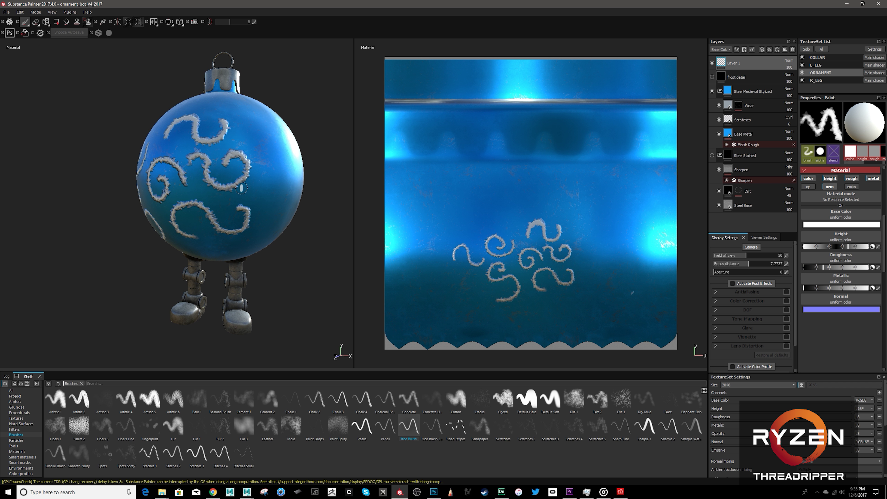
- Open the texture export settings and review the Adobe Dimension configuration for the COLLAR, L_LEG, ORNAMENT and R_LEG texture sets
{"action": "left_click", "coordinate": [7, 12]}
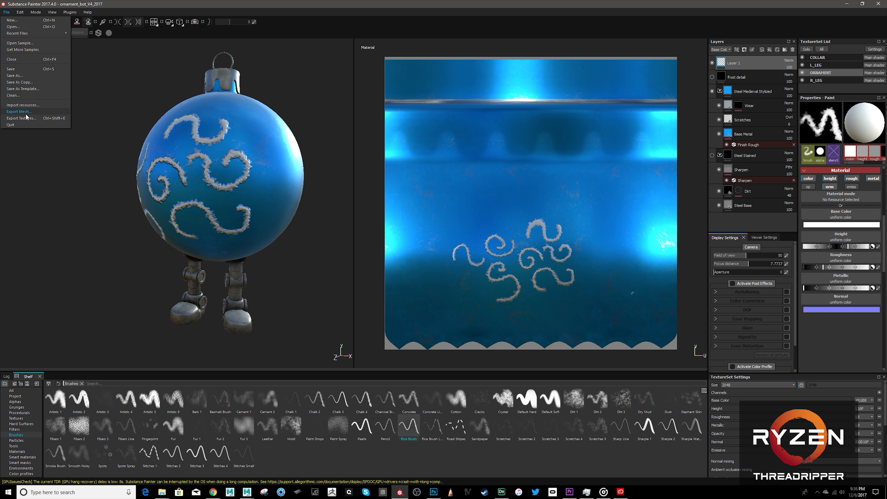
{"action": "left_click", "coordinate": [22, 118]}
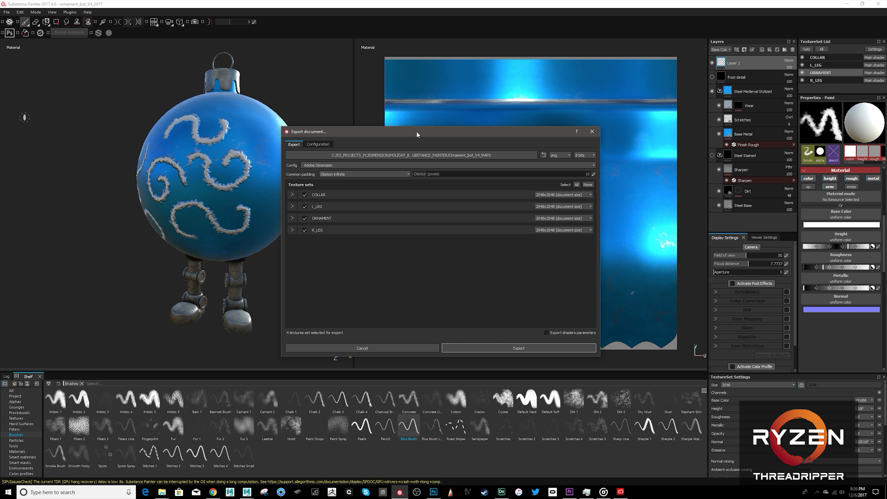
{"action": "left_click_drag", "start_coordinate": [417, 131], "coordinate": [320, 103]}
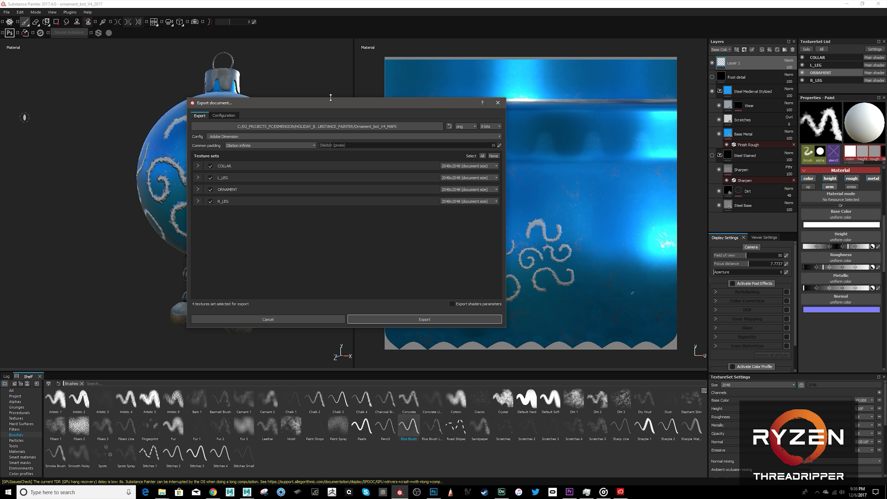
{"action": "left_click_drag", "start_coordinate": [331, 104], "coordinate": [267, 111]}
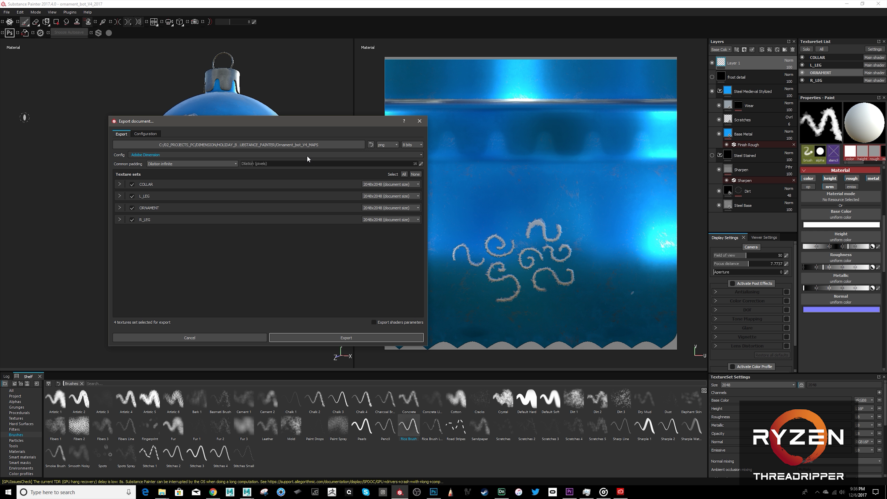
{"action": "mouse_move", "coordinate": [304, 120]}
{"action": "left_mouse_down"}
{"action": "mouse_move", "coordinate": [260, 99]}
{"action": "mouse_move", "coordinate": [307, 113]}
{"action": "left_mouse_up"}
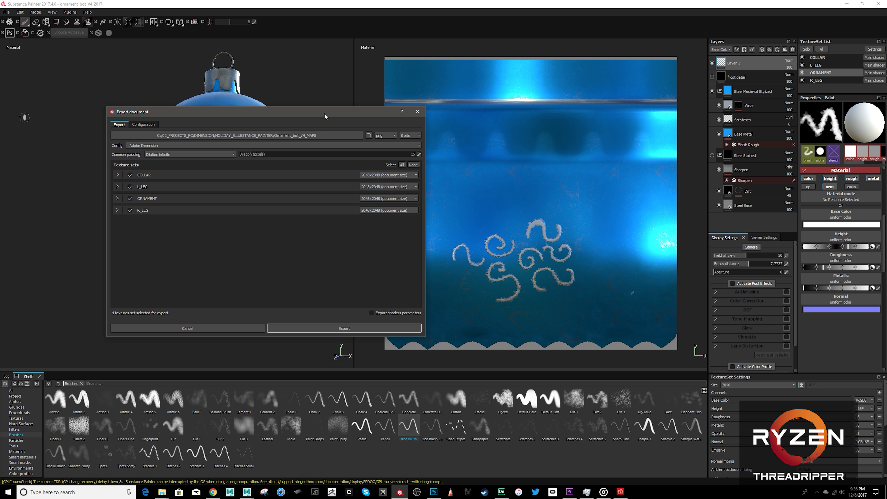
{"action": "left_click_drag", "start_coordinate": [324, 114], "coordinate": [290, 112]}
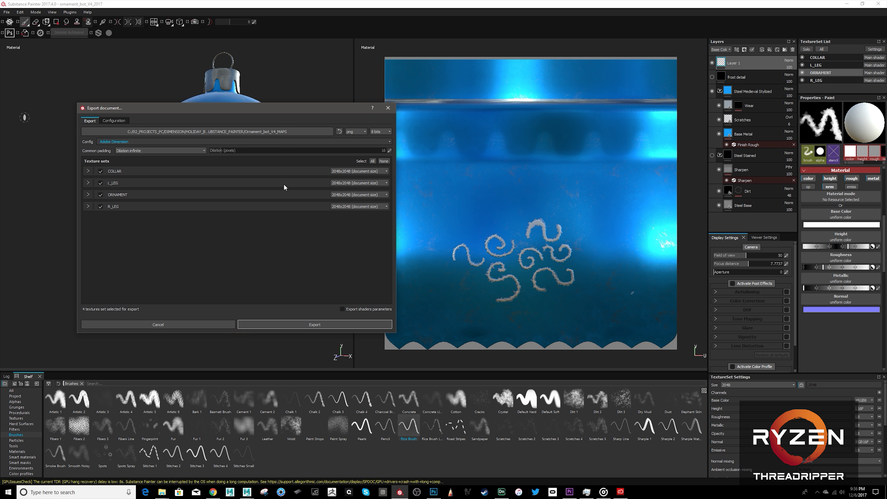
- Switch to Adobe Dimension, place bkgnd_quarter_res as the background, and match canvas aspect ratio, environment light, sunlight and camera perspective to it
{"action": "key", "text": "alt+Tab"}
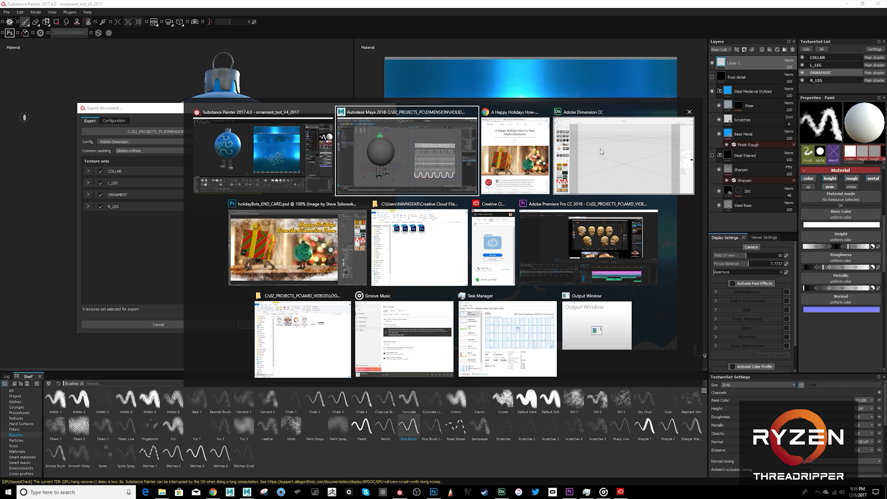
{"action": "left_click", "coordinate": [618, 144]}
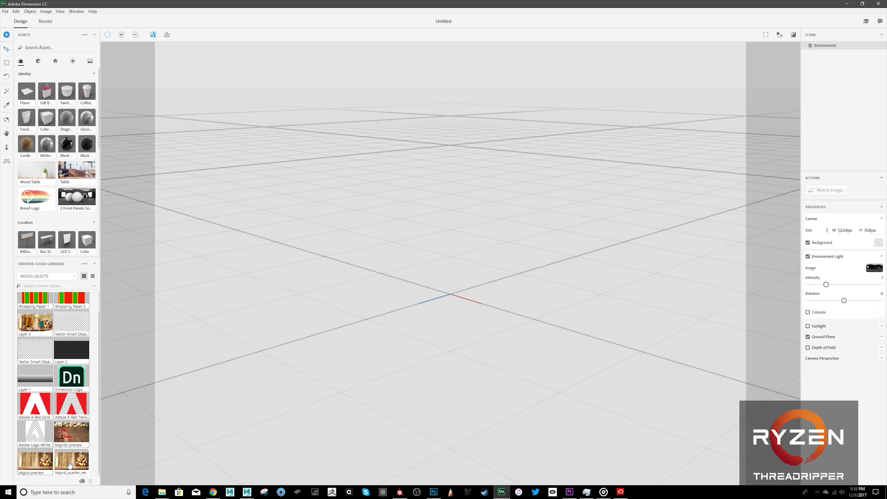
{"action": "left_click_drag", "start_coordinate": [69, 465], "coordinate": [454, 269]}
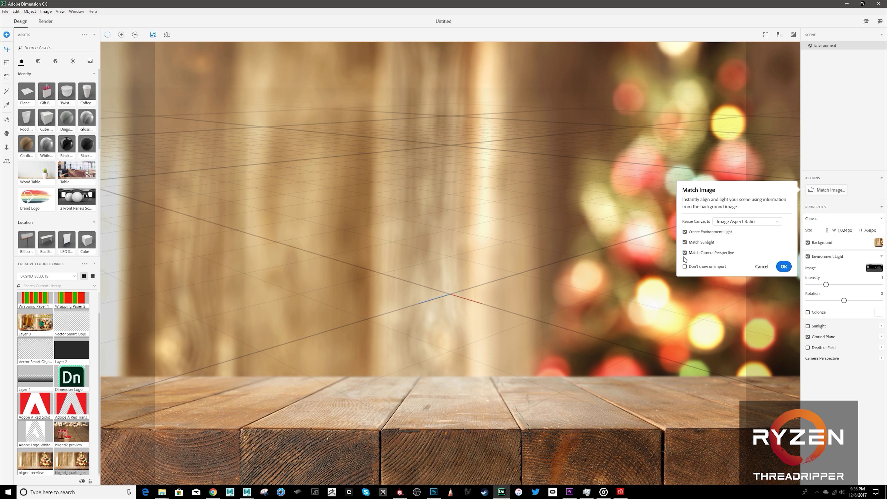
{"action": "left_click", "coordinate": [783, 266]}
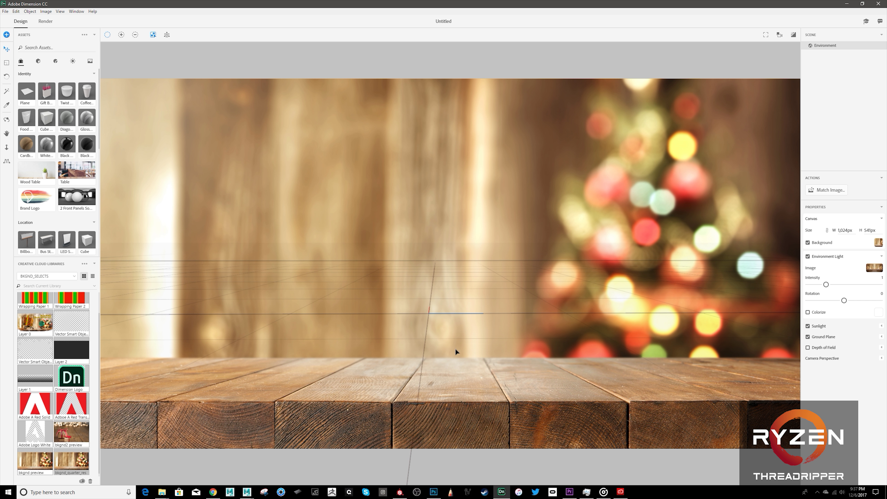
- Orbit the camera until the ground plane lines up with the wooden tabletop in the background image
{"action": "key", "text": "1"}
{"action": "left_click_drag", "start_coordinate": [471, 305], "coordinate": [463, 351]}
{"action": "key", "text": "2"}
{"action": "key", "text": "1"}
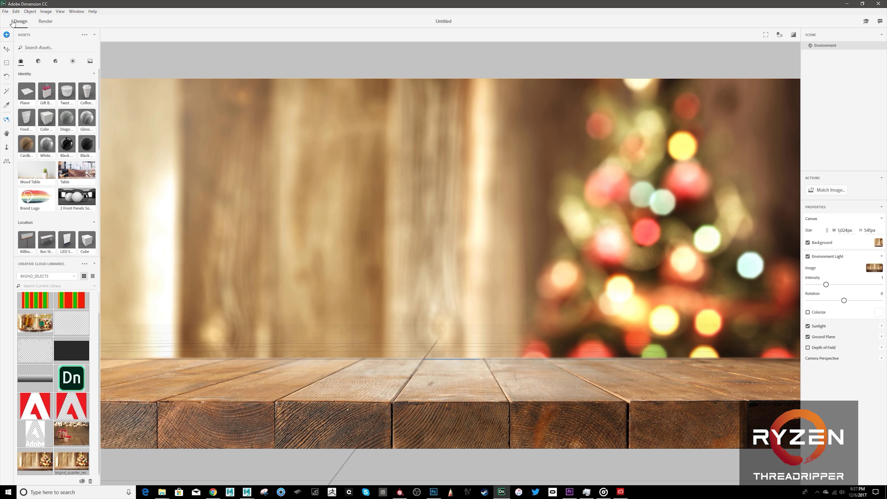
- Import the 3D model gift_bot_V3e.obj from HOLIDAY_BOTS > FINAL_ASSETS > MODELS > Maya_asset_gift_bot_V3e
{"action": "left_click", "coordinate": [5, 11]}
{"action": "mouse_move", "coordinate": [34, 69]}
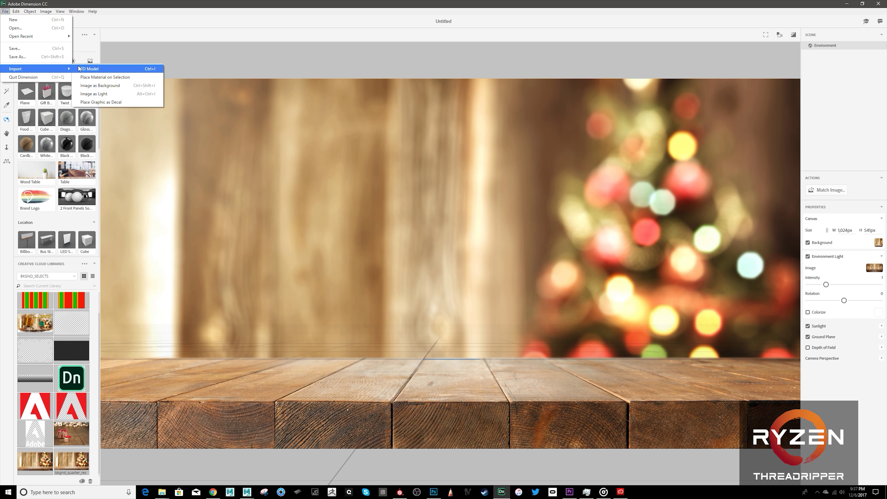
{"action": "left_click", "coordinate": [79, 68]}
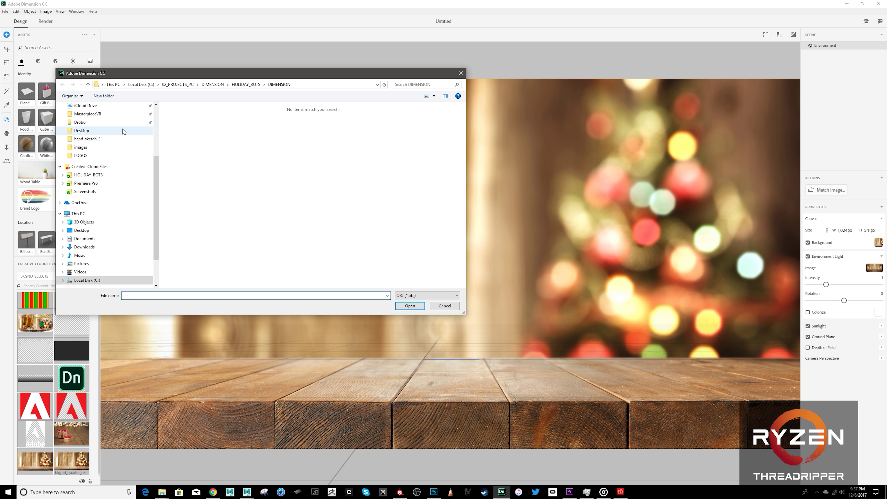
{"action": "left_click", "coordinate": [111, 174]}
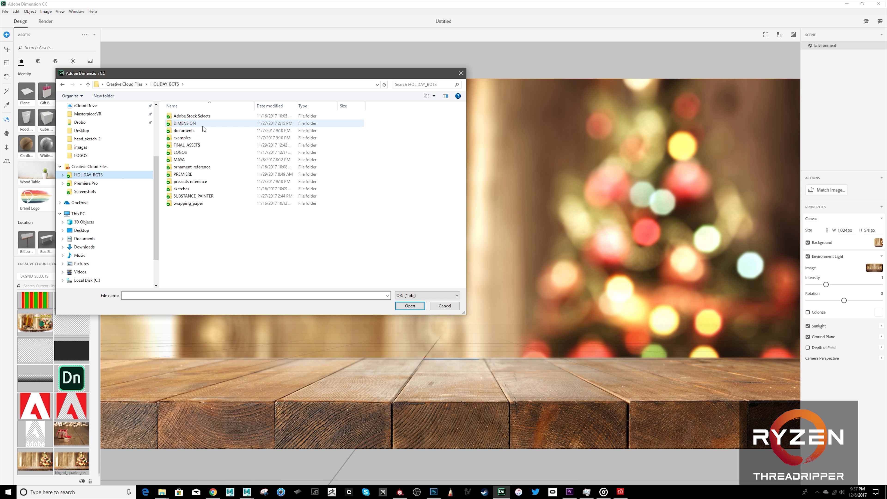
{"action": "double_click", "coordinate": [191, 145]}
{"action": "left_click", "coordinate": [193, 146]}
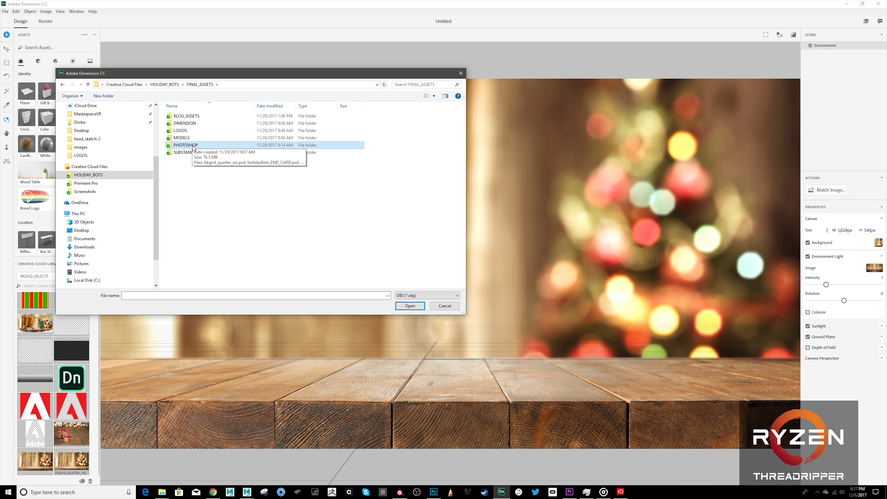
{"action": "double_click", "coordinate": [190, 137]}
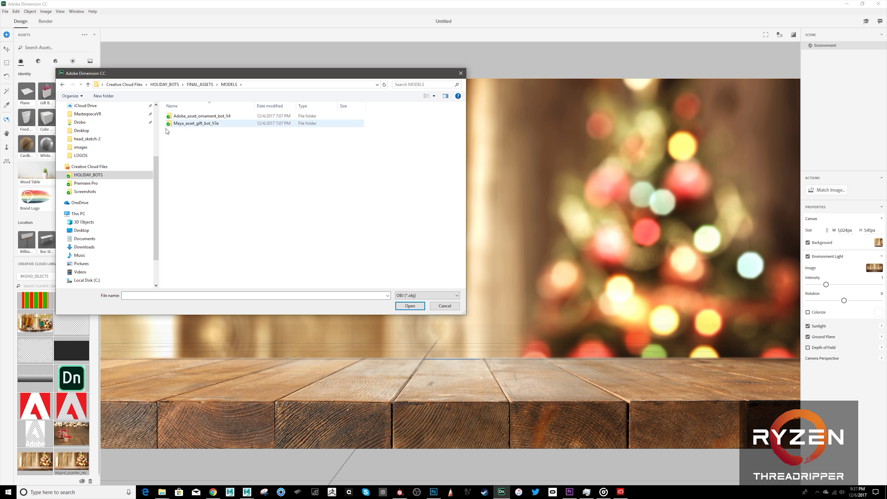
{"action": "double_click", "coordinate": [191, 127]}
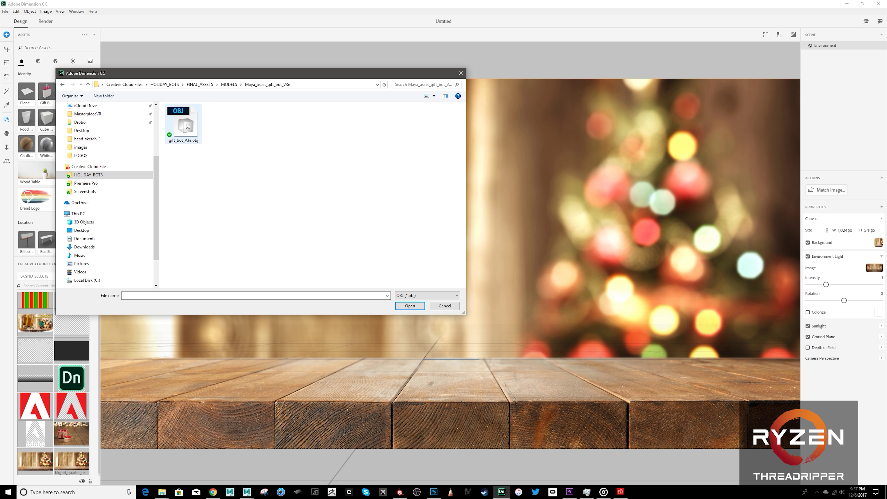
{"action": "left_click", "coordinate": [187, 138]}
{"action": "left_click", "coordinate": [410, 306]}
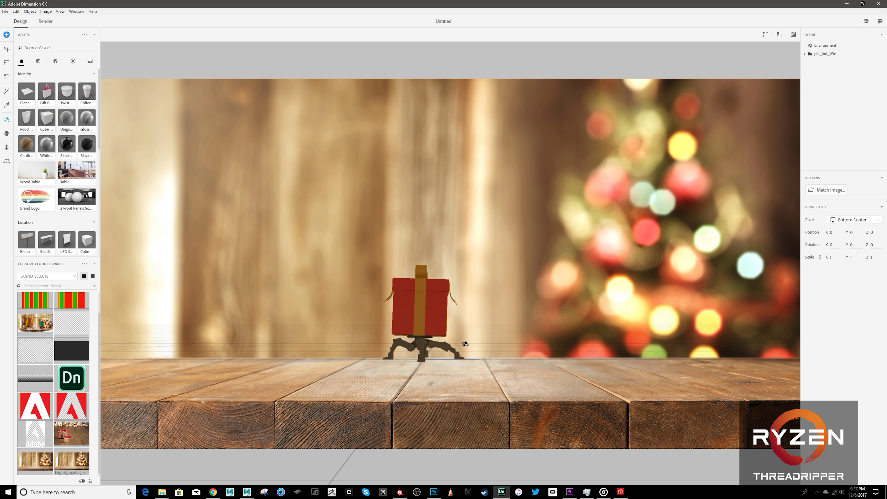
- Select the gift_bot_V3e group, expand its parts, and move it to about Y 0.5, Z -4.8
{"action": "left_click", "coordinate": [825, 54]}
{"action": "left_click", "coordinate": [805, 54]}
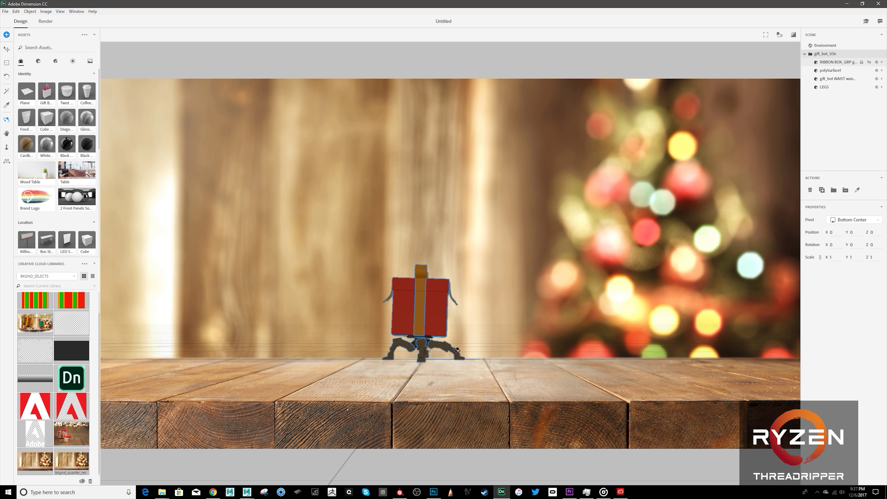
{"action": "key", "text": "w"}
{"action": "key", "text": "v"}
{"action": "left_click_drag", "start_coordinate": [456, 360], "coordinate": [400, 365]}
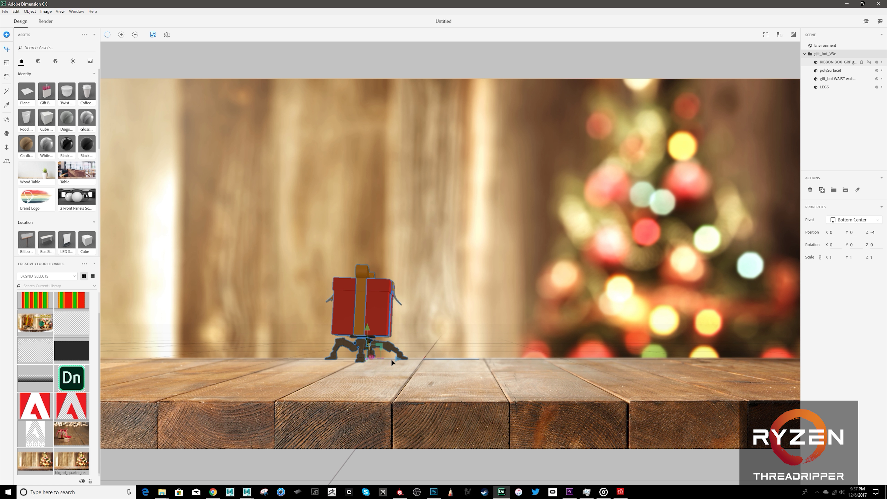
{"action": "left_click", "coordinate": [372, 362]}
{"action": "left_click", "coordinate": [388, 322]}
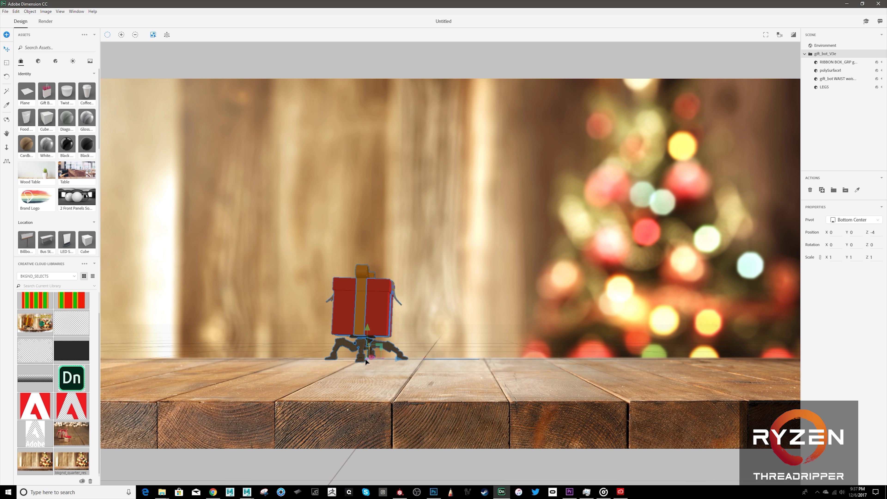
{"action": "left_click_drag", "start_coordinate": [367, 363], "coordinate": [384, 338]}
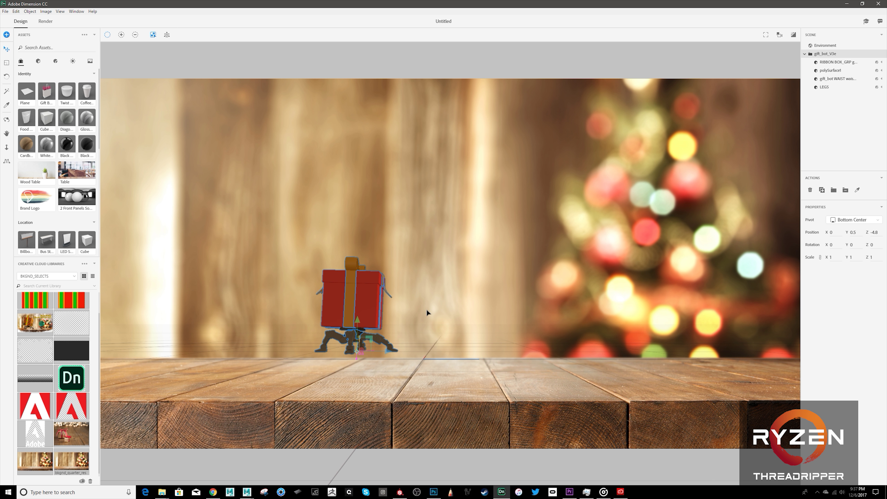
- Move the gift bot to about X -8.9 and adjust the camera so it stands on the wooden tabletop
{"action": "key", "text": "2"}
{"action": "left_click_drag", "start_coordinate": [477, 263], "coordinate": [434, 278]}
{"action": "key", "text": "1"}
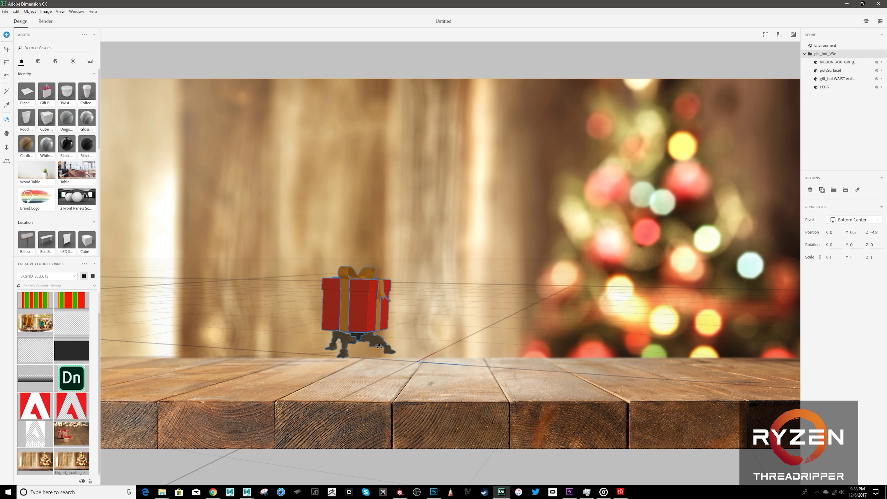
{"action": "key", "text": "v"}
{"action": "left_click_drag", "start_coordinate": [374, 348], "coordinate": [305, 372]}
{"action": "key", "text": "1"}
{"action": "left_click_drag", "start_coordinate": [421, 300], "coordinate": [490, 281]}
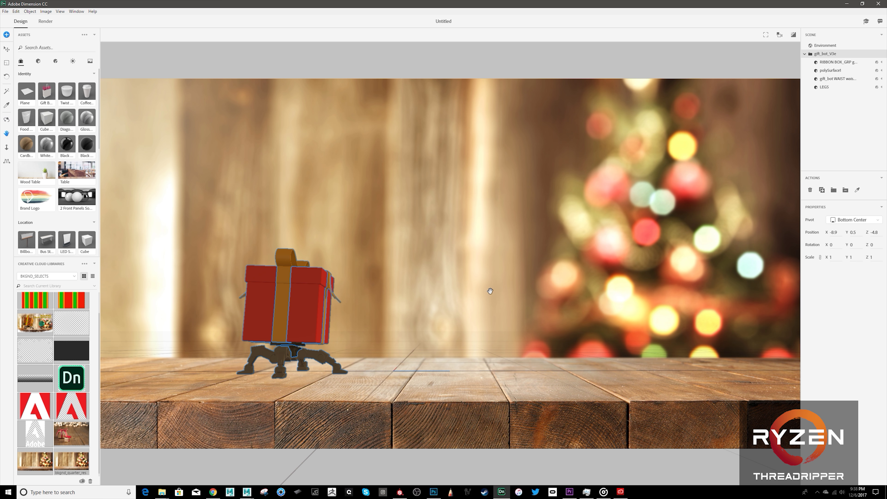
{"action": "mouse_move", "coordinate": [489, 291]}
{"action": "left_mouse_down"}
{"action": "mouse_move", "coordinate": [510, 293]}
{"action": "mouse_move", "coordinate": [495, 303]}
{"action": "left_mouse_up"}
{"action": "key", "text": "1"}
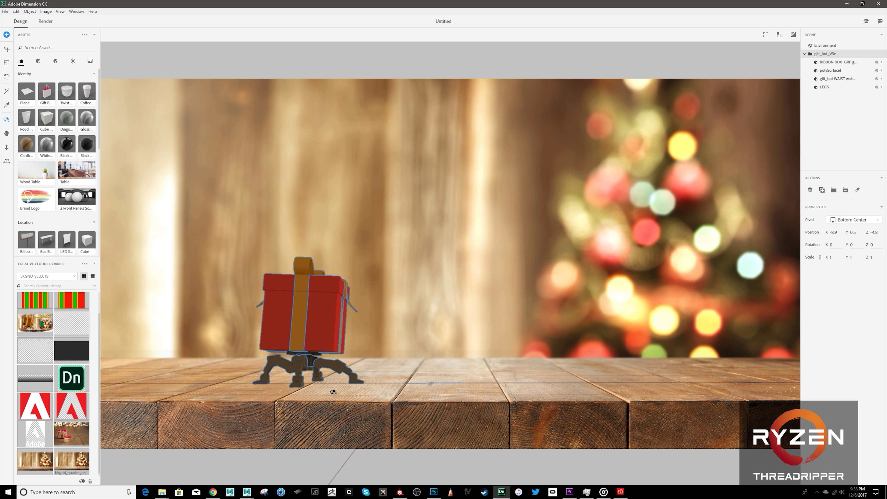
- Scale the gift bot uniformly to about 2.1
{"action": "key", "text": "r"}
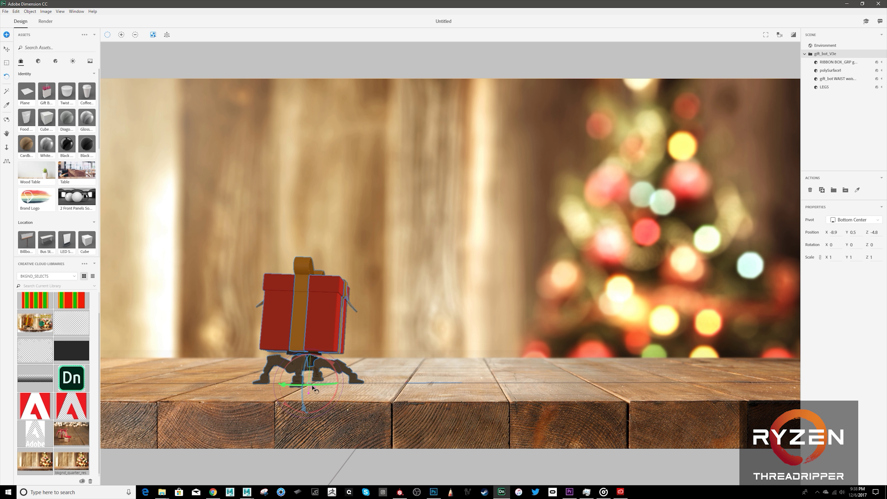
{"action": "key", "text": "w"}
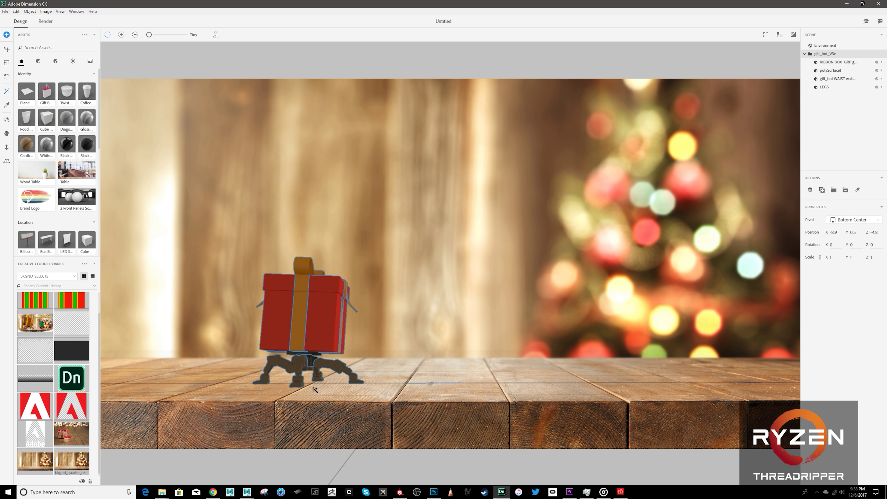
{"action": "key", "text": "r"}
{"action": "key", "text": "v"}
{"action": "key", "text": "s"}
{"action": "left_click_drag", "start_coordinate": [311, 390], "coordinate": [708, 220]}
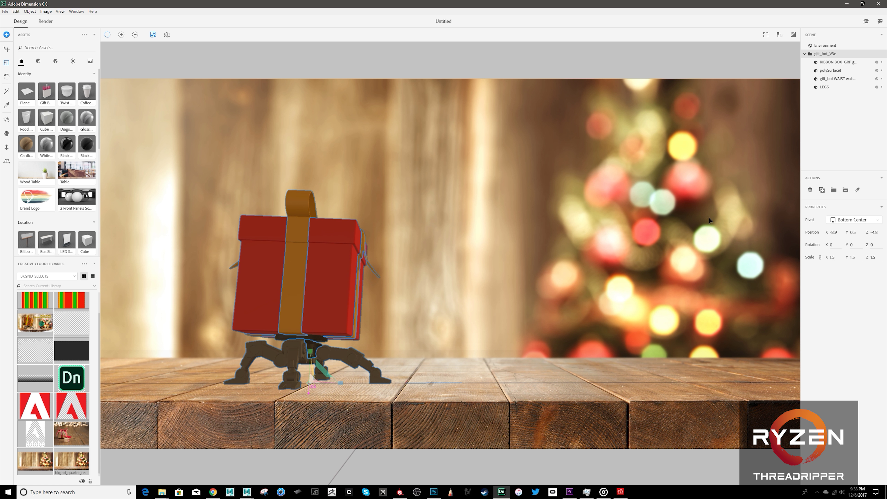
{"action": "left_click_drag", "start_coordinate": [331, 378], "coordinate": [490, 334]}
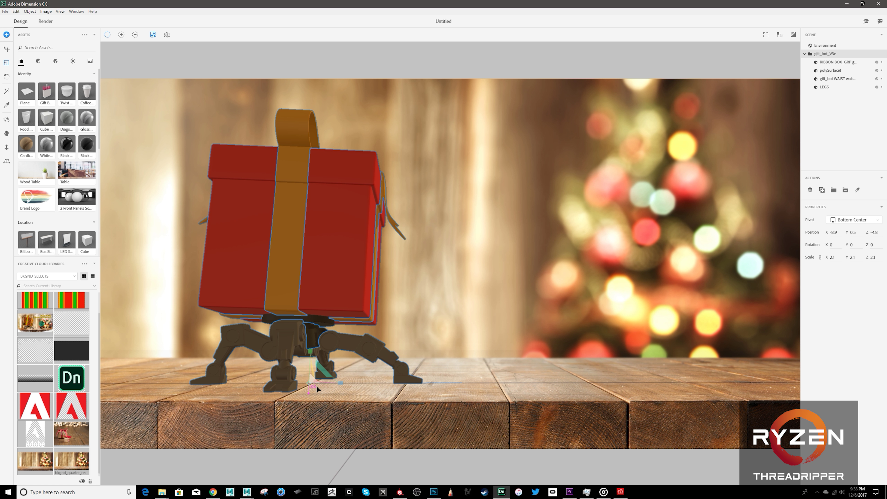
- Rotate the gift bot to about -10 degrees around the Y axis
{"action": "key", "text": "r"}
{"action": "left_click_drag", "start_coordinate": [328, 385], "coordinate": [307, 393]}
{"action": "key", "text": "w"}
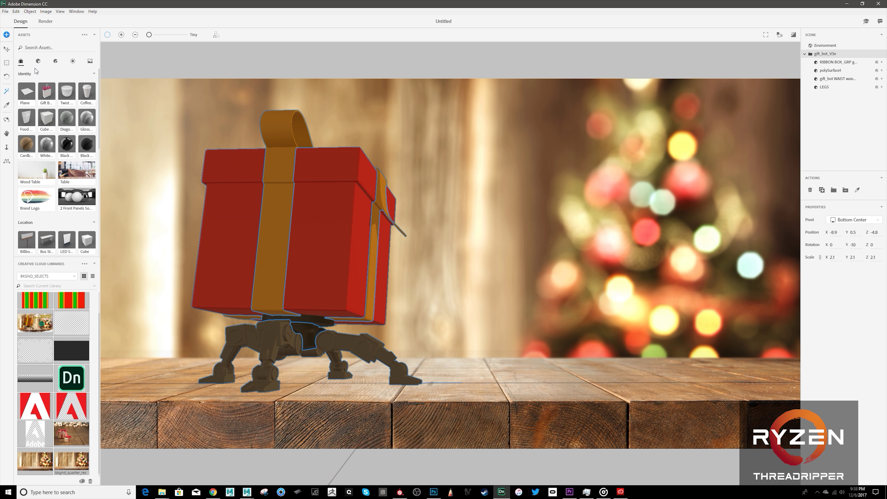
- Import the 3D model ornament_bot_V4.obj from MODELS > Adobe_asset_ornament_bot_V4
{"action": "left_click", "coordinate": [6, 11]}
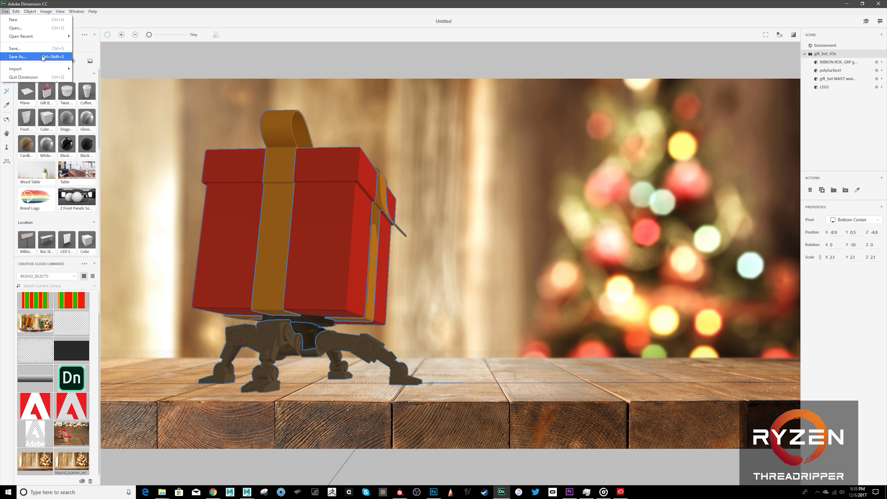
{"action": "mouse_move", "coordinate": [45, 70]}
{"action": "left_click", "coordinate": [106, 70]}
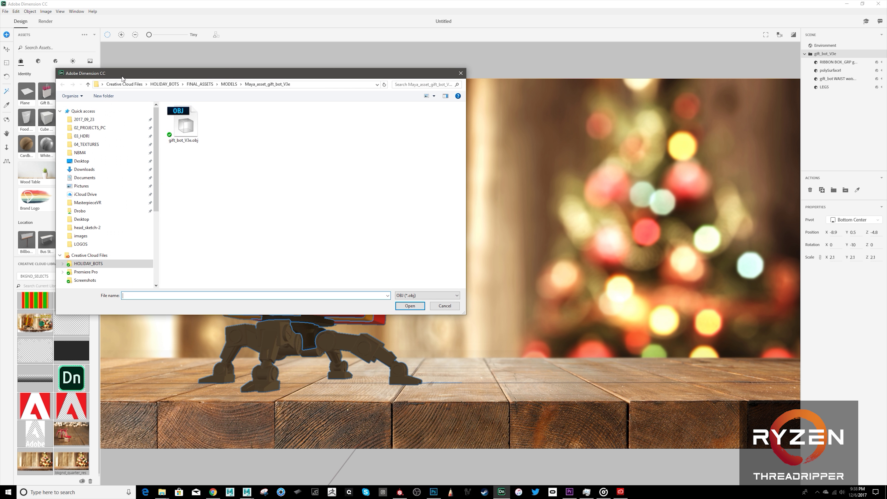
{"action": "left_click", "coordinate": [228, 85]}
{"action": "double_click", "coordinate": [192, 116]}
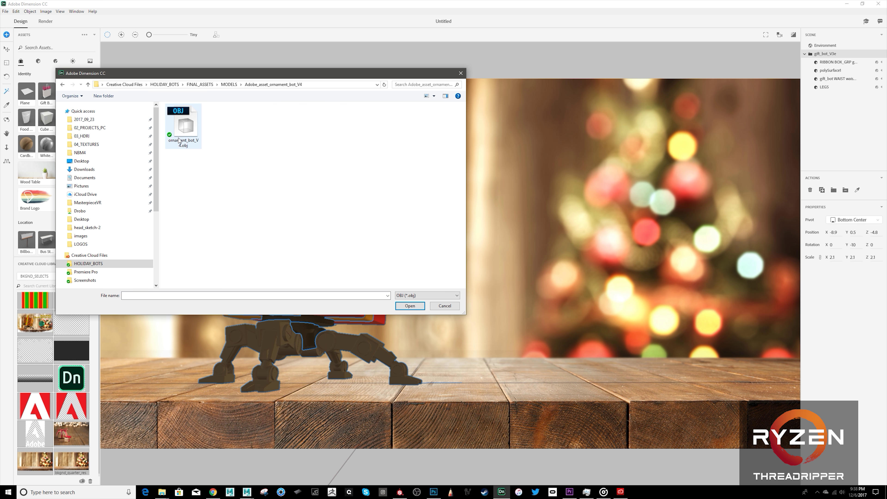
{"action": "left_click", "coordinate": [184, 125]}
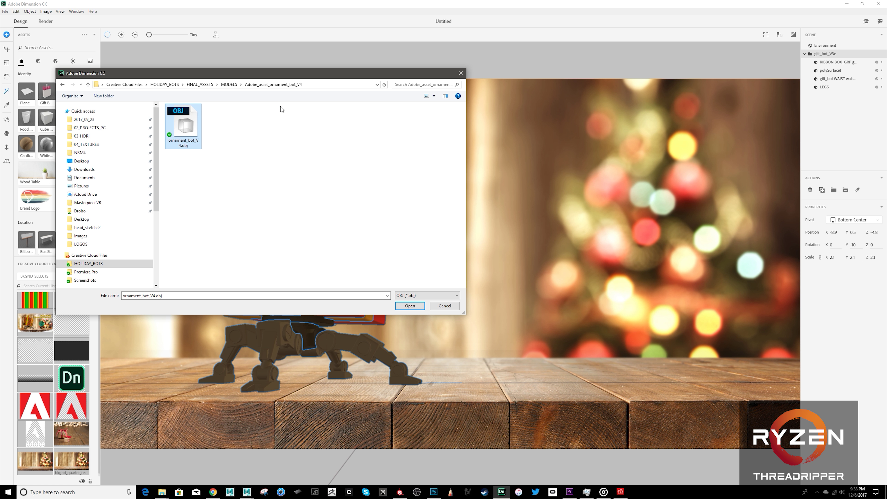
{"action": "left_click", "coordinate": [413, 309]}
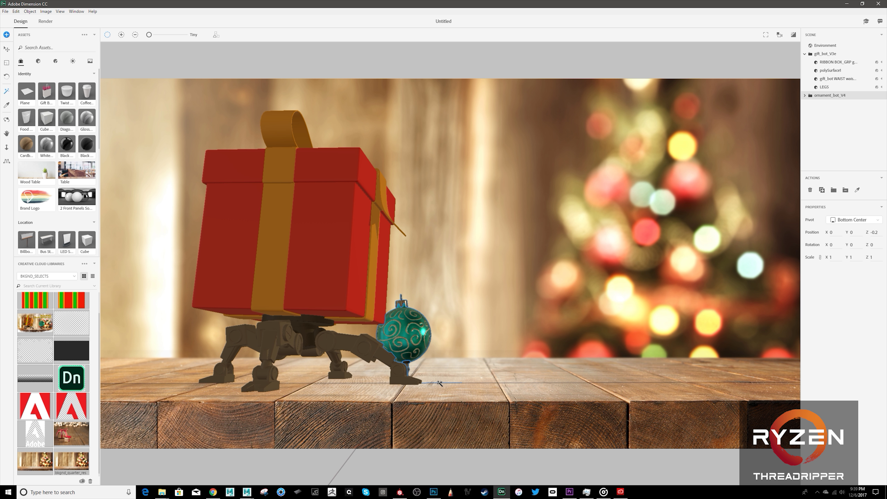
- Move the ornament bot along the tabletop to about Z 9.8 and rotate it to about Y -166.8
{"action": "left_click", "coordinate": [433, 389]}
{"action": "left_click_drag", "start_coordinate": [436, 383], "coordinate": [471, 383]}
{"action": "key", "text": "r"}
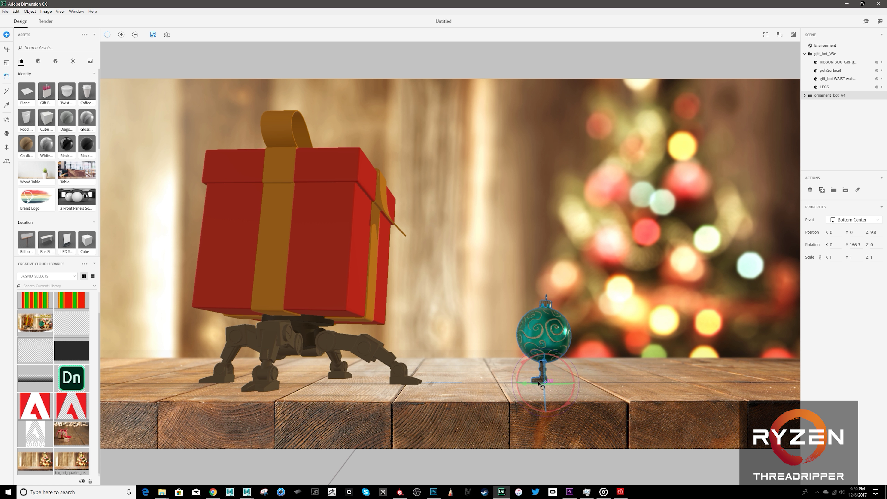
{"action": "left_click_drag", "start_coordinate": [538, 384], "coordinate": [634, 257]}
- Scale the ornament bot uniformly to about 2.4
{"action": "key", "text": "s"}
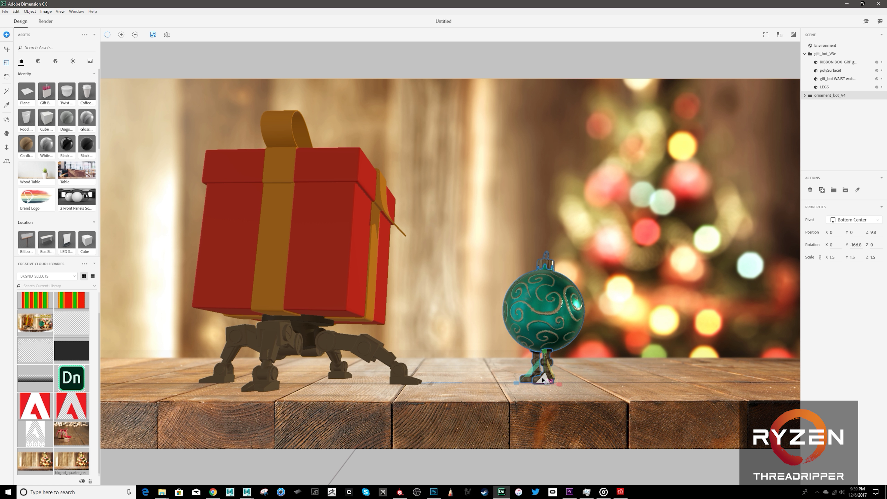
{"action": "left_click_drag", "start_coordinate": [543, 378], "coordinate": [561, 397]}
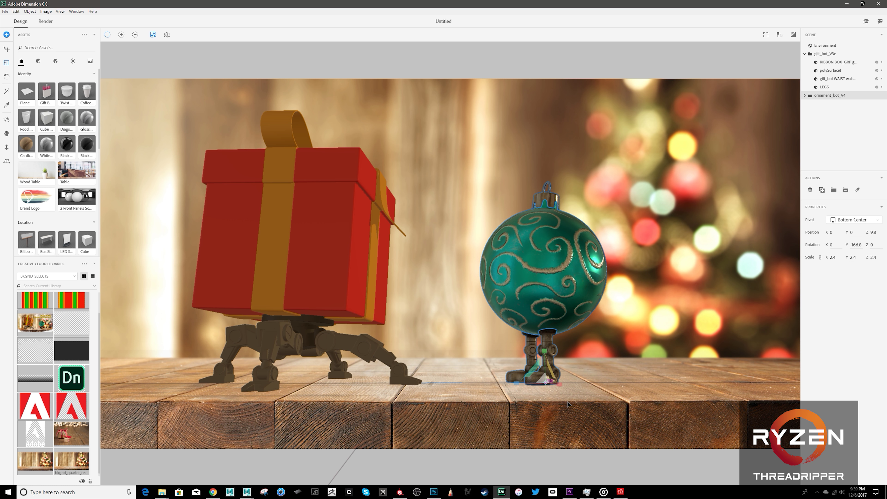
{"action": "key", "text": "w"}
- Rotate the ornament bot to about Y -157.3 and move it to about X 2.3, Z 12.2
{"action": "key", "text": "r"}
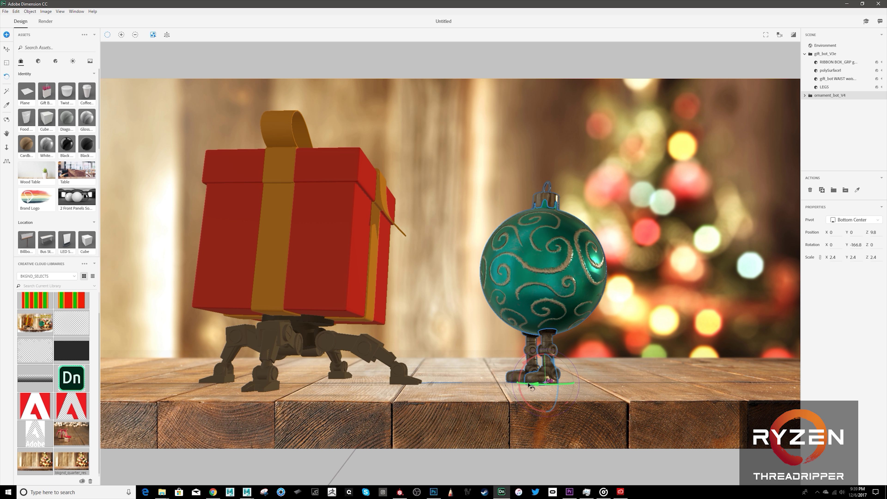
{"action": "left_click_drag", "start_coordinate": [528, 384], "coordinate": [591, 380]}
{"action": "key", "text": "v"}
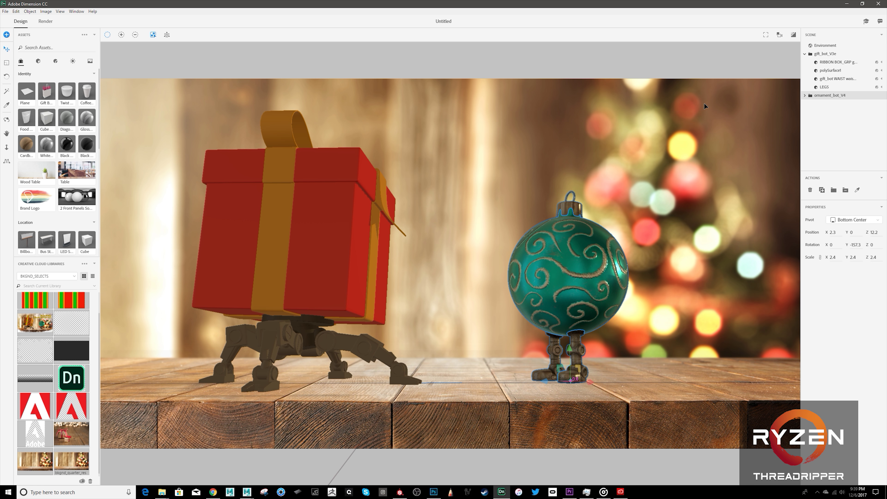
- Examine both robots on the tabletop in an enlarged render preview, then return to the design view
{"action": "left_click", "coordinate": [793, 34]}
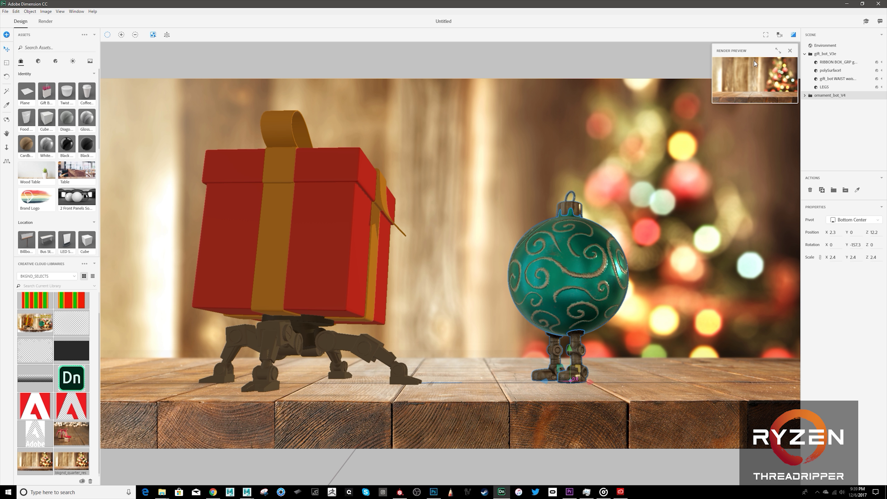
{"action": "left_click", "coordinate": [778, 51]}
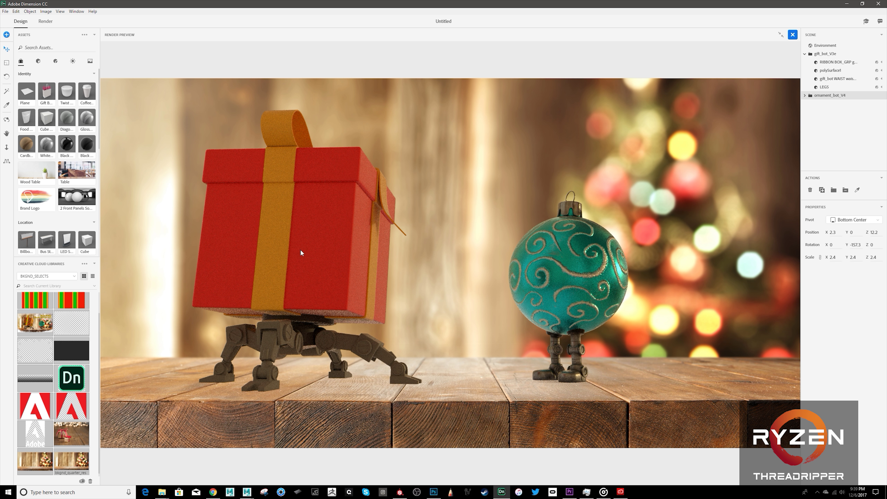
{"action": "left_click", "coordinate": [792, 35]}
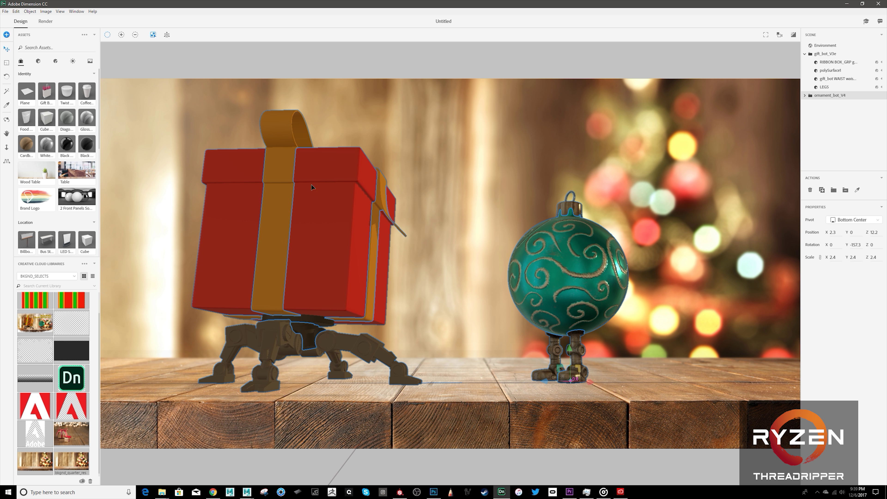
- Apply the silvery damaged metal material to the gift bot's legs and Brushed Titanium to its waist
{"action": "left_click", "coordinate": [55, 61]}
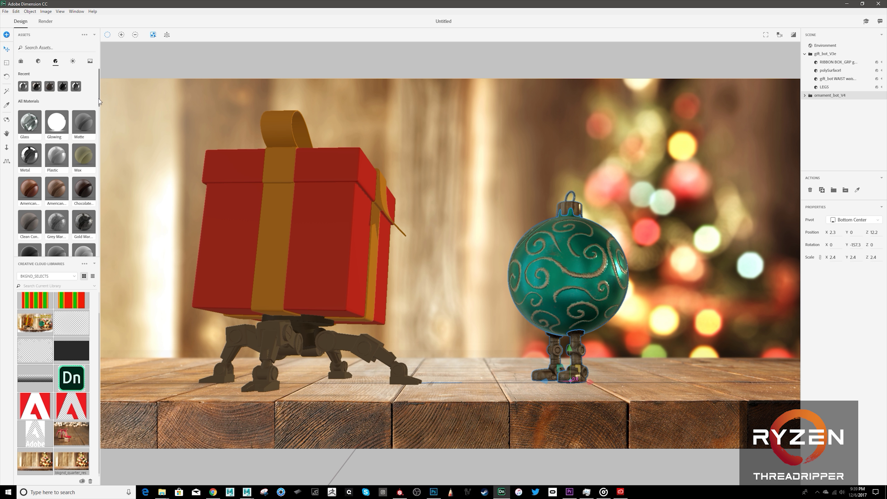
{"action": "left_click_drag", "start_coordinate": [99, 99], "coordinate": [104, 195]}
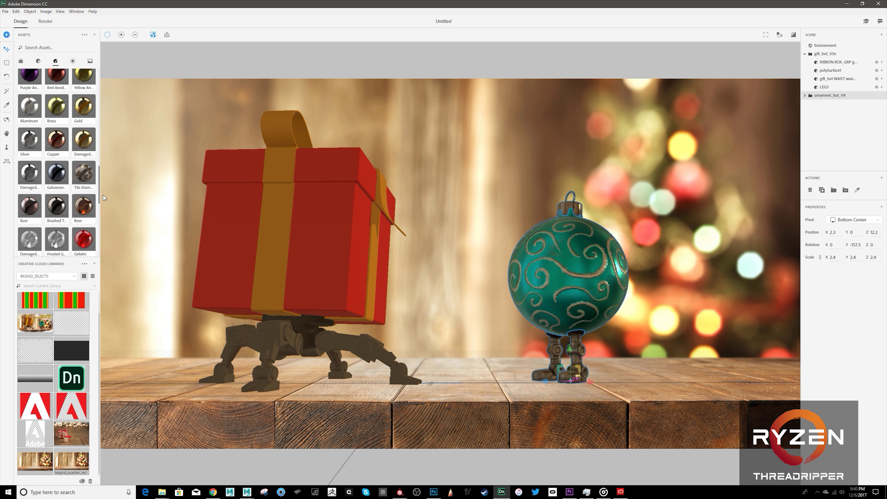
{"action": "left_click_drag", "start_coordinate": [31, 176], "coordinate": [256, 350]}
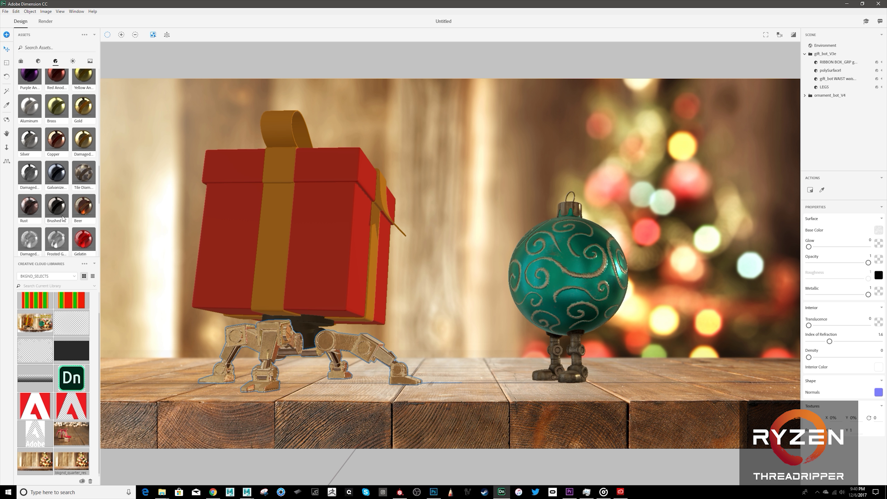
{"action": "mouse_move", "coordinate": [64, 218]}
{"action": "left_mouse_down"}
{"action": "mouse_move", "coordinate": [234, 354]}
{"action": "mouse_move", "coordinate": [327, 363]}
{"action": "mouse_move", "coordinate": [309, 358]}
{"action": "mouse_move", "coordinate": [307, 345]}
{"action": "left_mouse_up"}
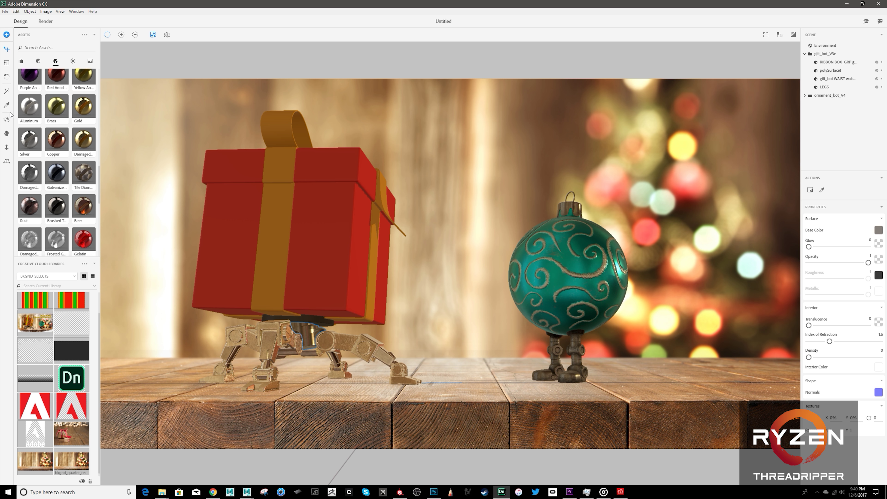
- Select the plate beneath the gift box using a Small wand selection and give it the waist's Brushed Titanium material
{"action": "left_click", "coordinate": [6, 90]}
{"action": "left_click_drag", "start_coordinate": [150, 35], "coordinate": [176, 34]}
{"action": "left_click", "coordinate": [320, 322]}
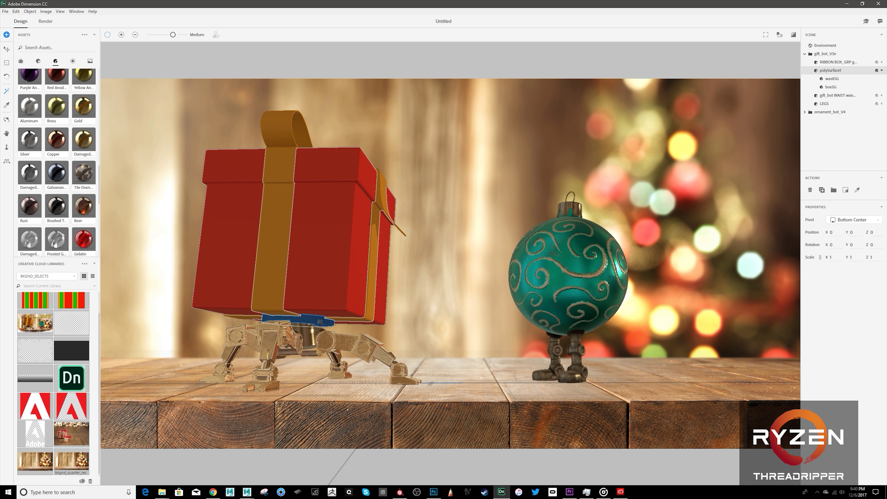
{"action": "left_click_drag", "start_coordinate": [173, 38], "coordinate": [161, 38]}
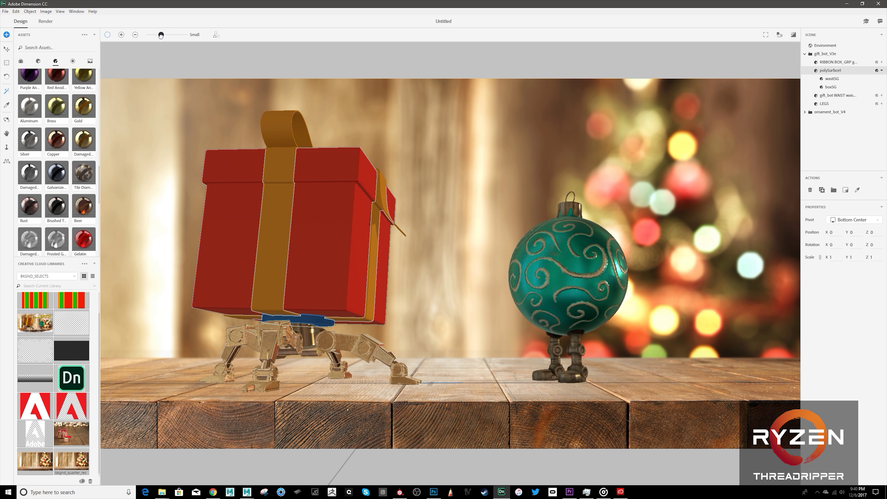
{"action": "left_click", "coordinate": [316, 322]}
{"action": "left_click", "coordinate": [6, 105]}
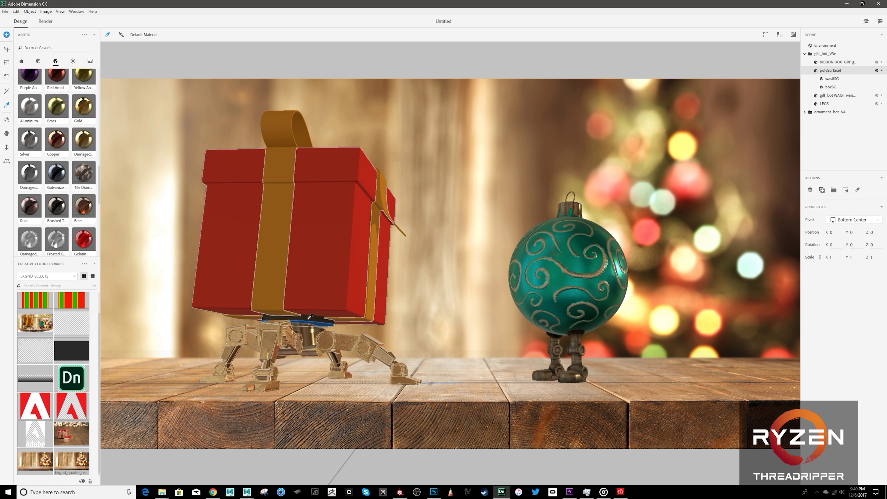
{"action": "left_click", "coordinate": [311, 333]}
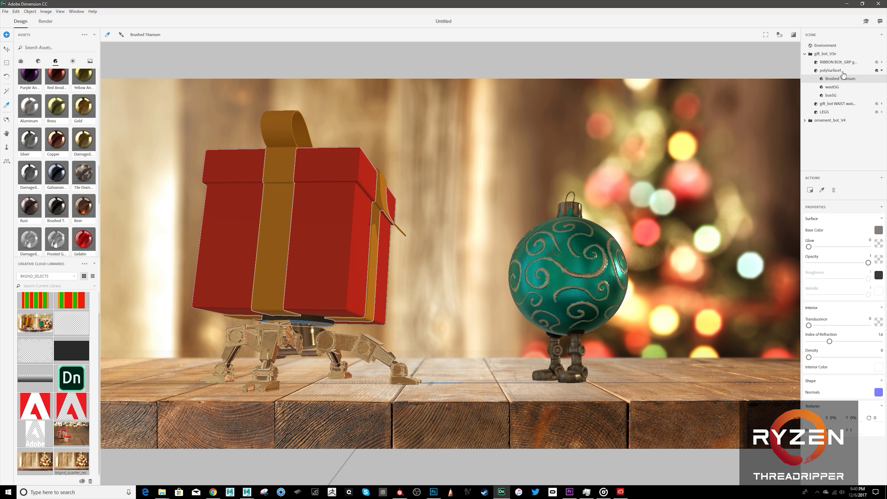
- Set the ribbonSG material's metallic to about 0.87 and roughness to about 0.16
{"action": "left_click", "coordinate": [834, 63]}
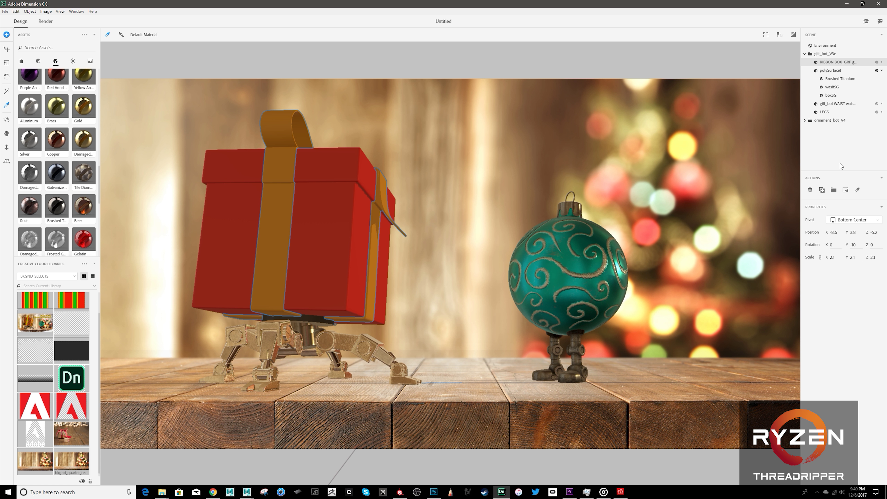
{"action": "left_click", "coordinate": [881, 62]}
{"action": "left_click", "coordinate": [839, 71]}
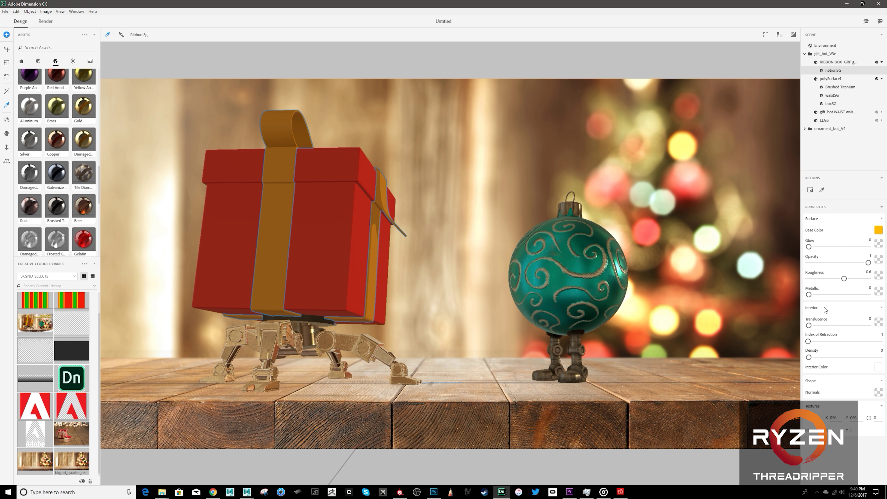
{"action": "mouse_move", "coordinate": [809, 294]}
{"action": "left_mouse_down"}
{"action": "mouse_move", "coordinate": [860, 294]}
{"action": "mouse_move", "coordinate": [837, 279]}
{"action": "mouse_move", "coordinate": [817, 280]}
{"action": "left_mouse_up"}
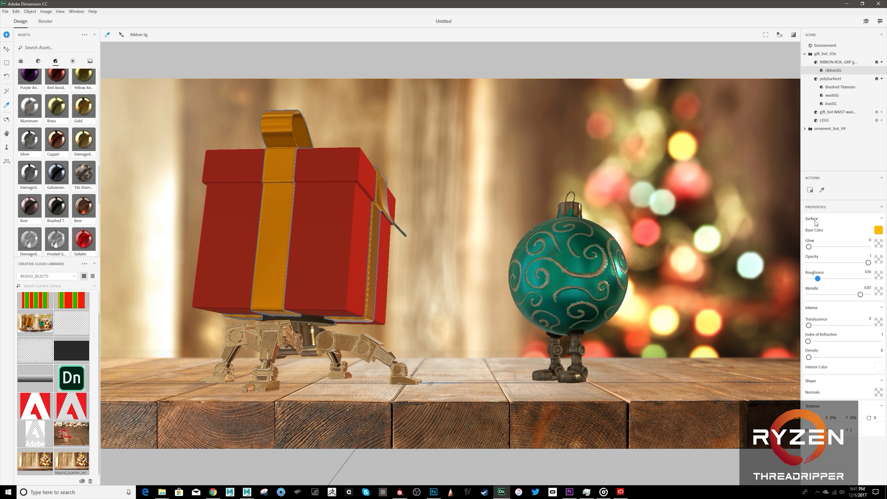
- Group the RIBBON BOX_GRP part and polySurface1 together inside gift_bot_V3e
{"action": "left_click", "coordinate": [834, 62]}
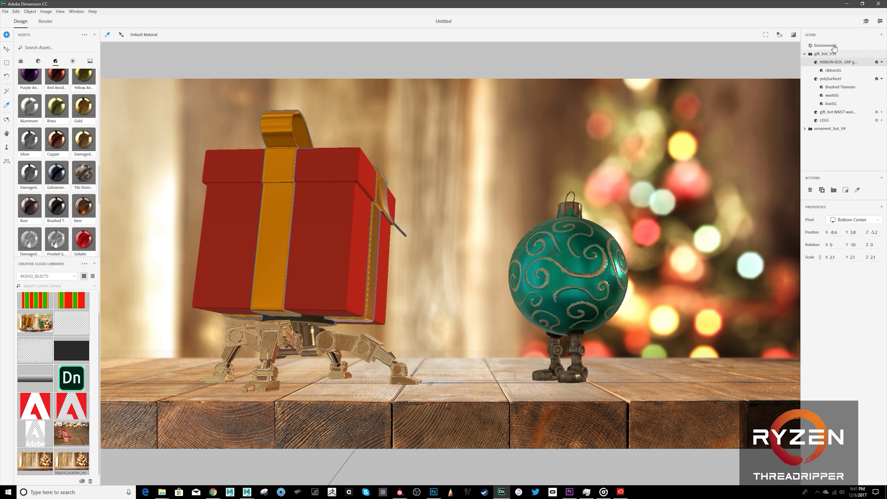
{"action": "left_click", "coordinate": [835, 82]}
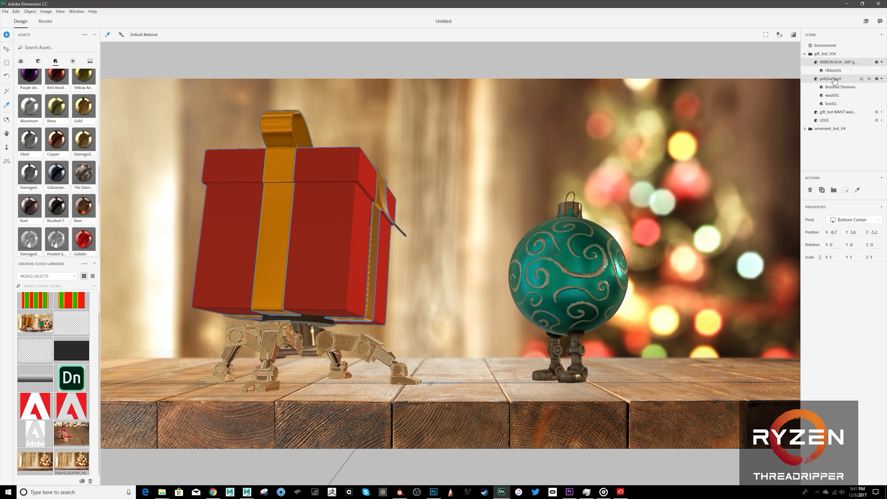
{"action": "left_click", "coordinate": [834, 113]}
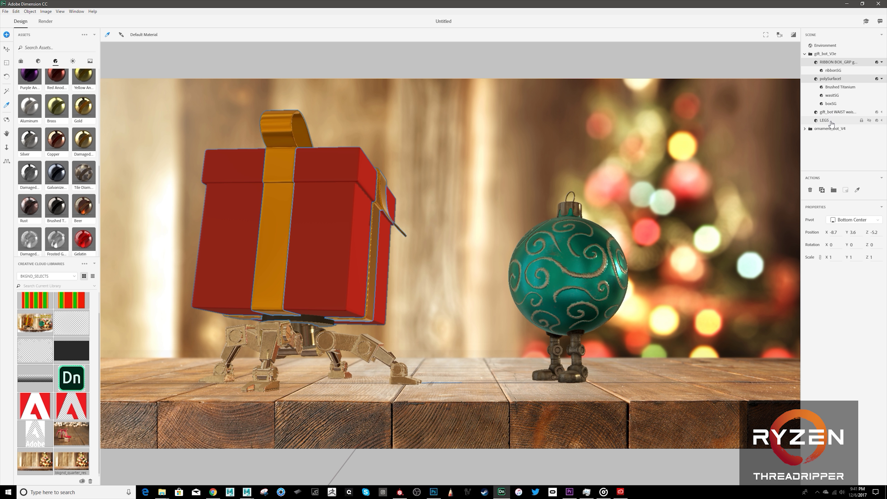
{"action": "left_click", "coordinate": [828, 80]}
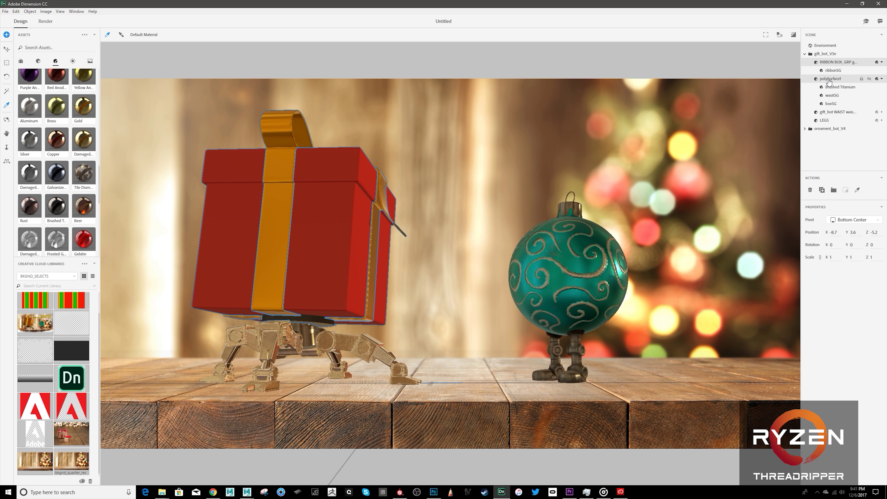
{"action": "key", "text": "ctrl+g"}
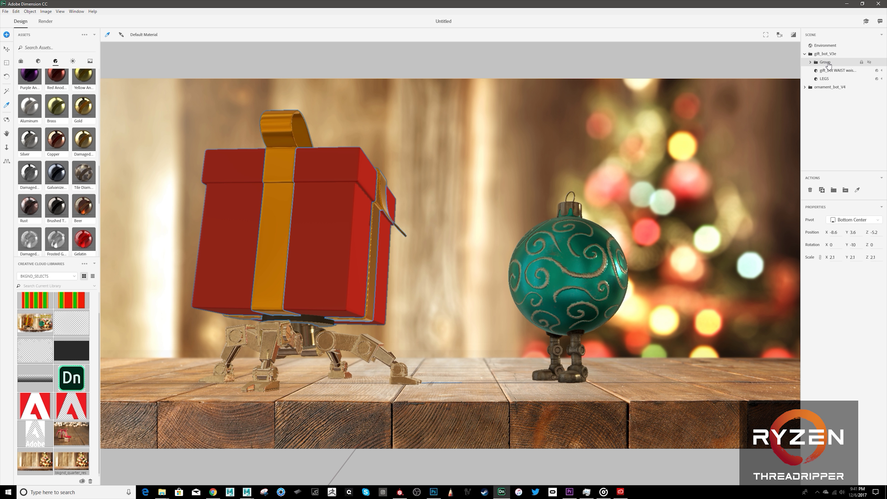
- Tilt the box-and-ribbon group to about X 3.8, Y -22.7, Z 5.3 and position it at about X -8.7, Y 3.8
{"action": "key", "text": "r"}
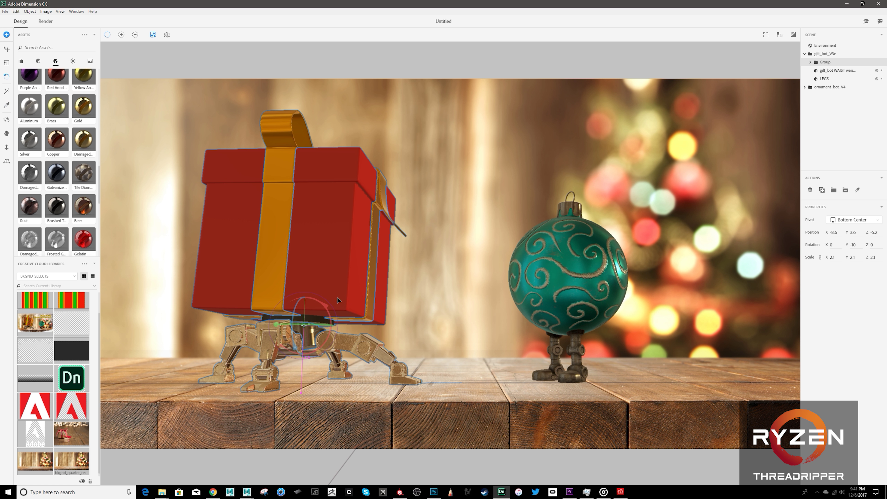
{"action": "left_click_drag", "start_coordinate": [296, 314], "coordinate": [323, 300]}
{"action": "key", "text": "v"}
{"action": "key", "text": "r"}
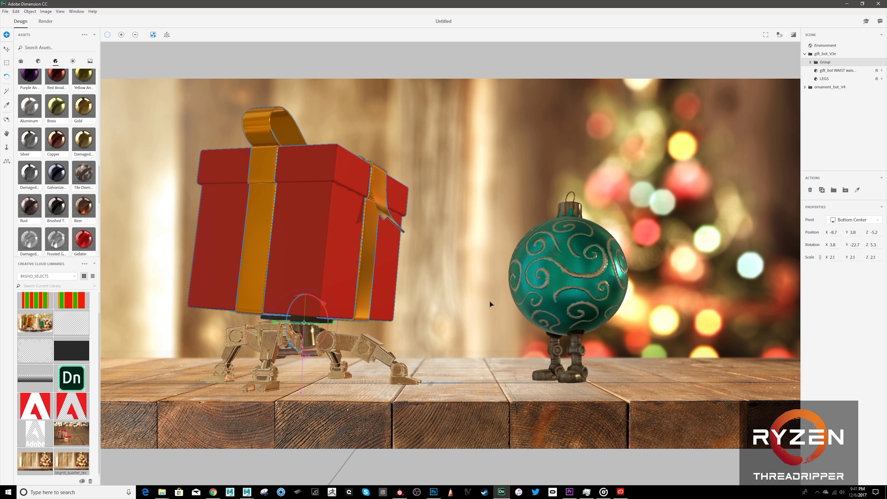
- Show the render preview and set the environment's sunlight intensity to 2
{"action": "left_click", "coordinate": [792, 34]}
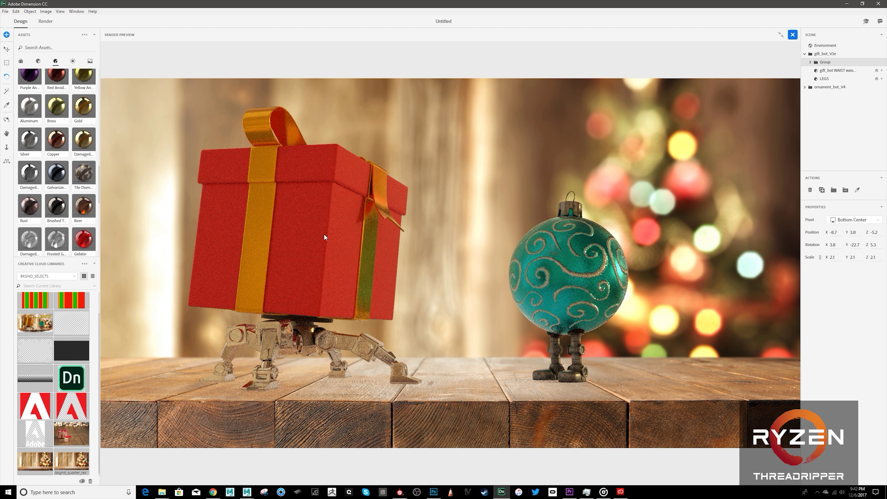
{"action": "left_click", "coordinate": [829, 47]}
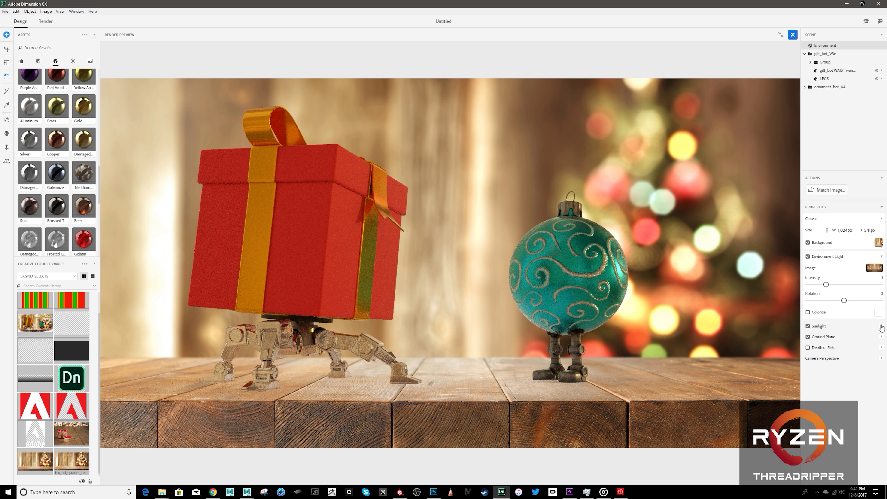
{"action": "left_click", "coordinate": [832, 327]}
{"action": "left_click_drag", "start_coordinate": [827, 344], "coordinate": [844, 344]}
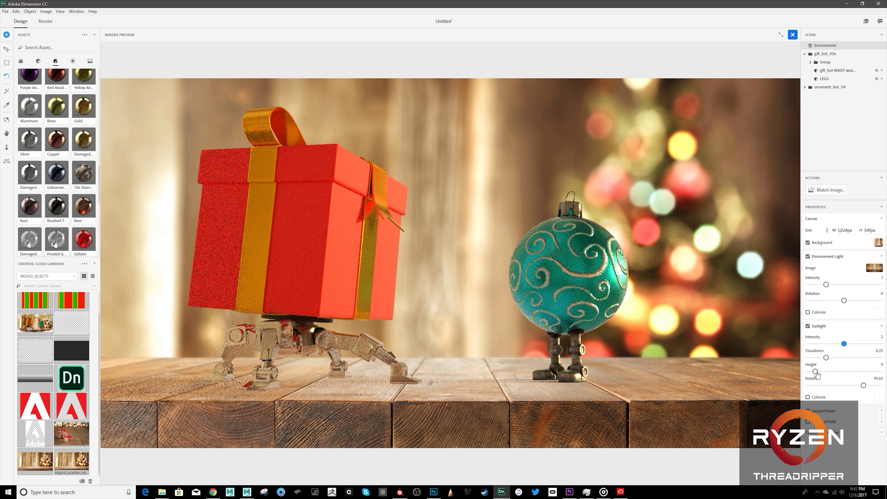
- Set the sunlight height to about 18.17 and its rotation to about -67.5, then close the render preview
{"action": "left_click_drag", "start_coordinate": [814, 372], "coordinate": [816, 371]}
{"action": "left_click_drag", "start_coordinate": [822, 372], "coordinate": [822, 372]}
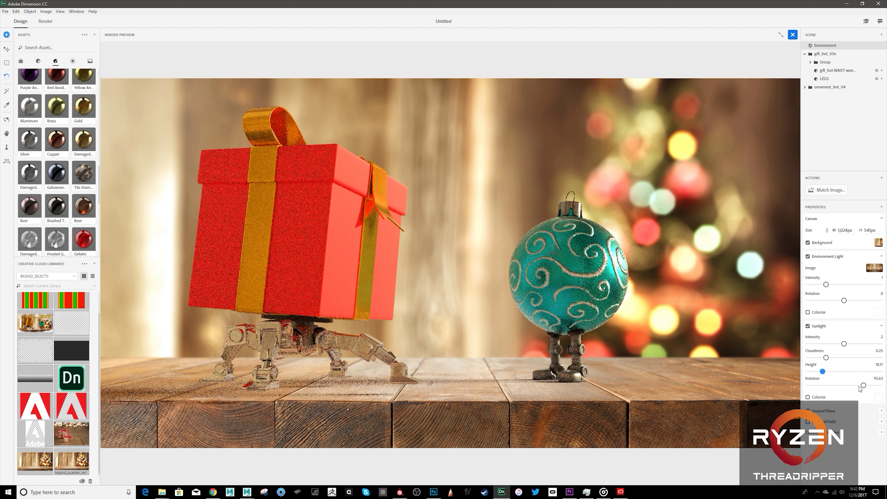
{"action": "left_click_drag", "start_coordinate": [863, 385], "coordinate": [823, 387]}
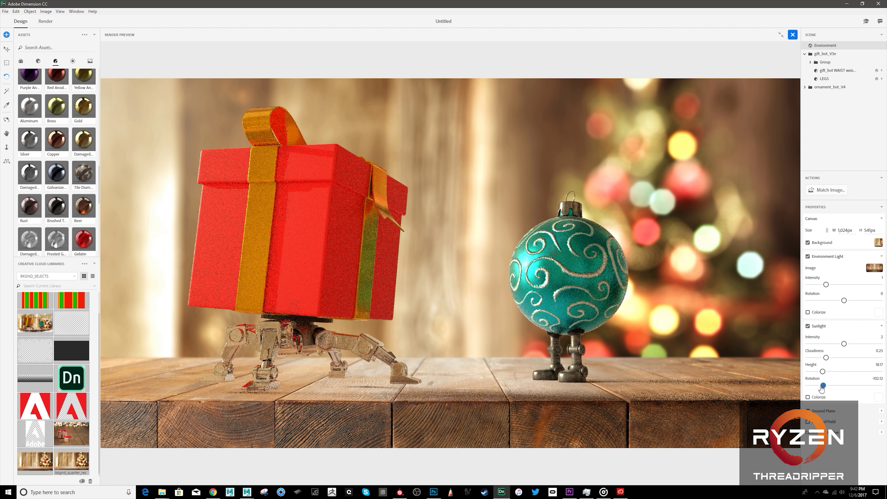
{"action": "left_click_drag", "start_coordinate": [821, 388], "coordinate": [827, 386]}
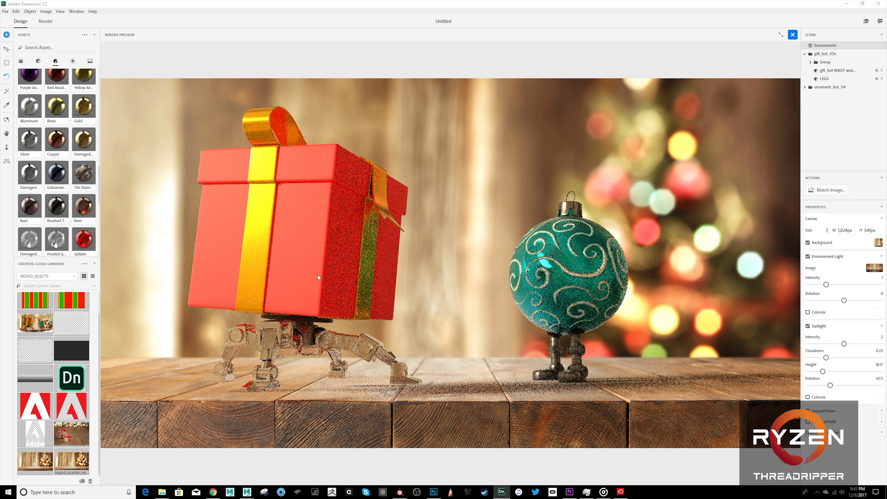
{"action": "left_click", "coordinate": [791, 35]}
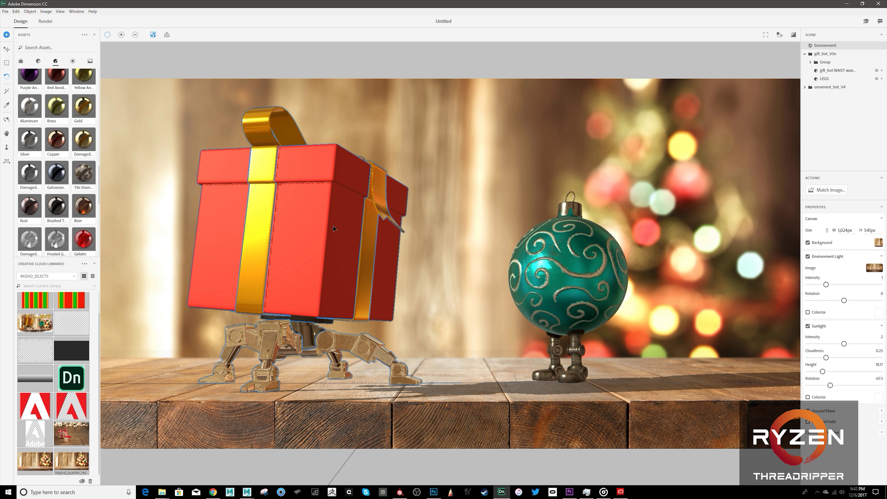
- Apply the Wrapping Paper 2 library image as the base color of polySurface1's boxSG material
{"action": "left_click", "coordinate": [316, 223]}
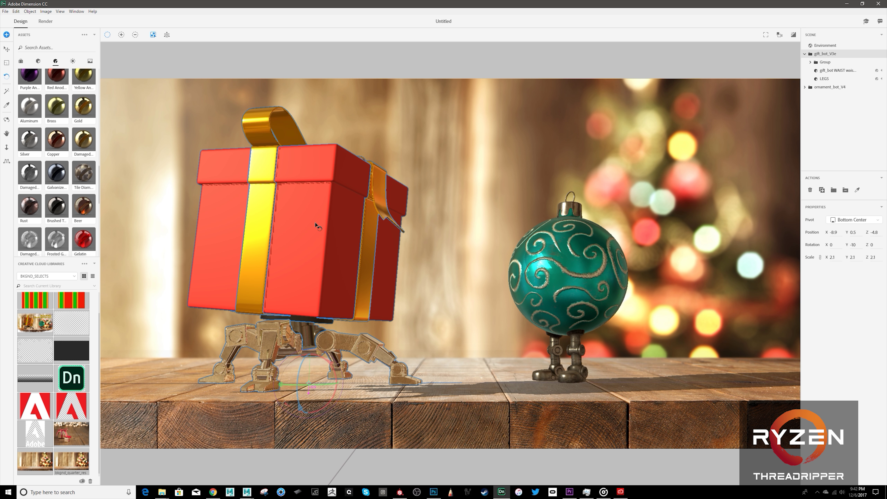
{"action": "left_click", "coordinate": [810, 62]}
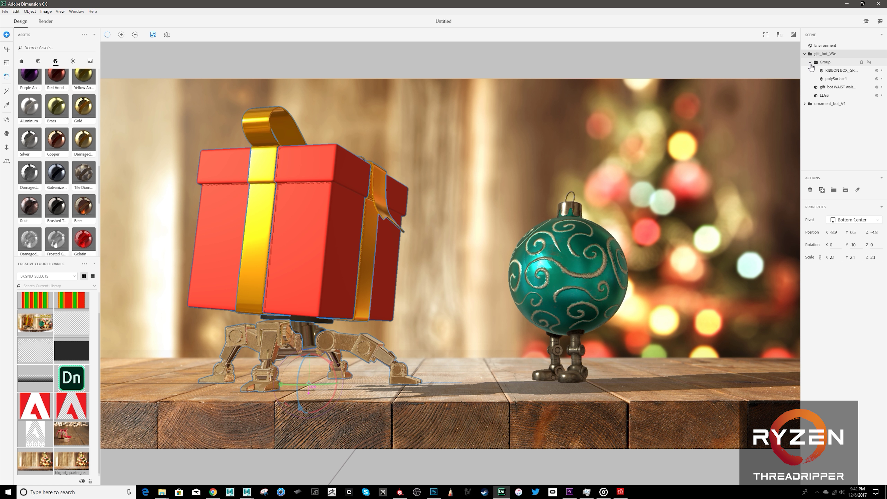
{"action": "left_click", "coordinate": [839, 79]}
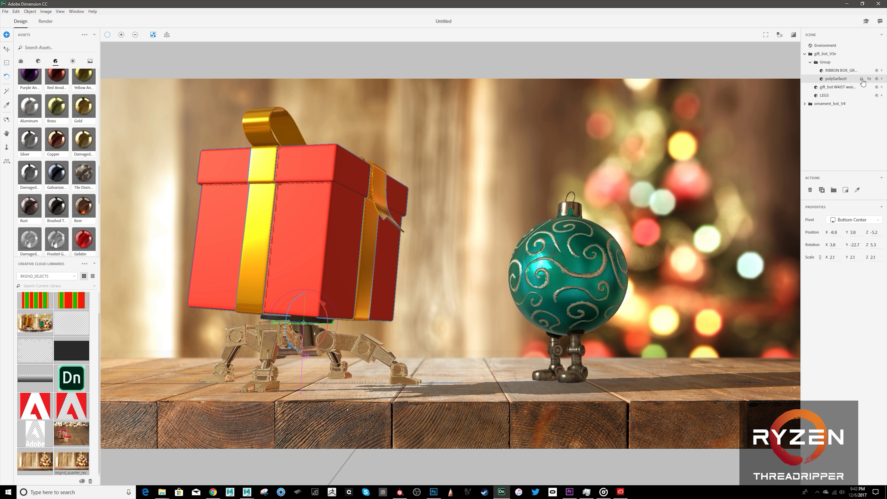
{"action": "left_click", "coordinate": [881, 79]}
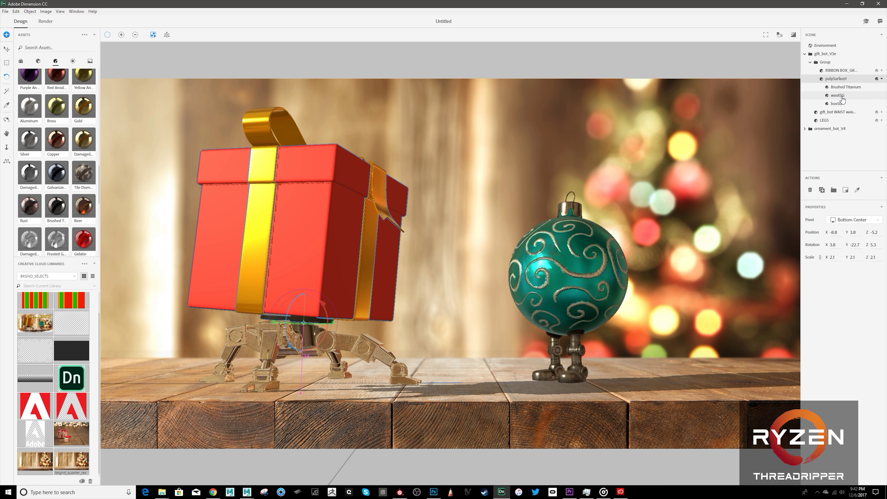
{"action": "left_click", "coordinate": [837, 103]}
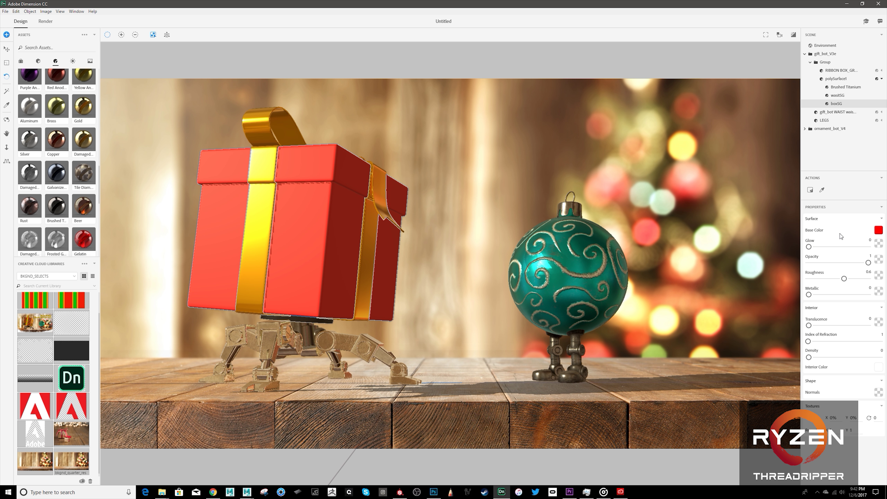
{"action": "left_click", "coordinate": [877, 231]}
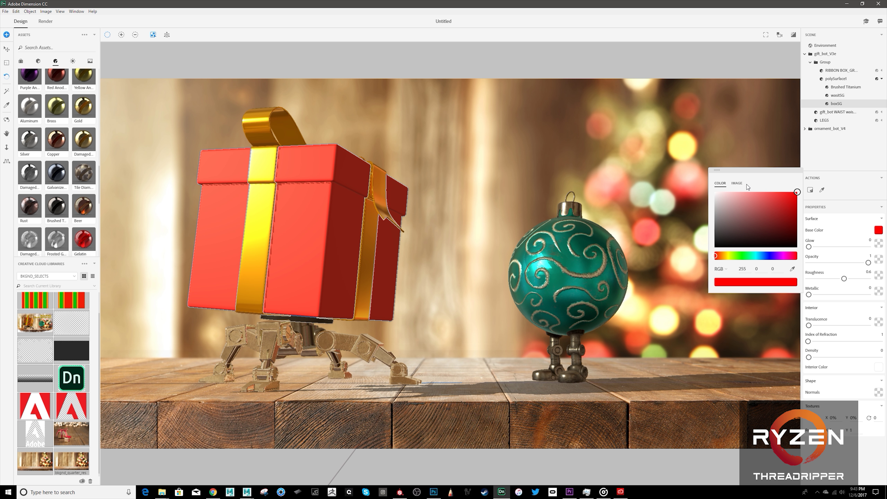
{"action": "left_click", "coordinate": [734, 185]}
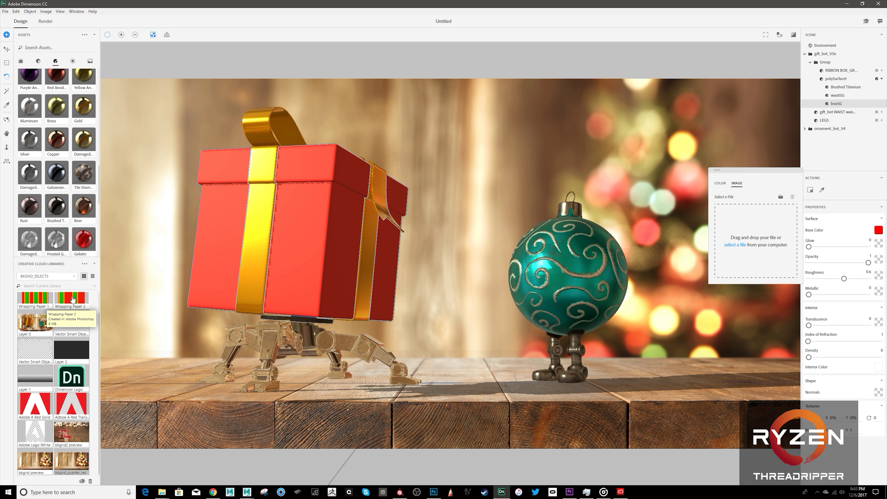
{"action": "left_click_drag", "start_coordinate": [69, 300], "coordinate": [752, 230]}
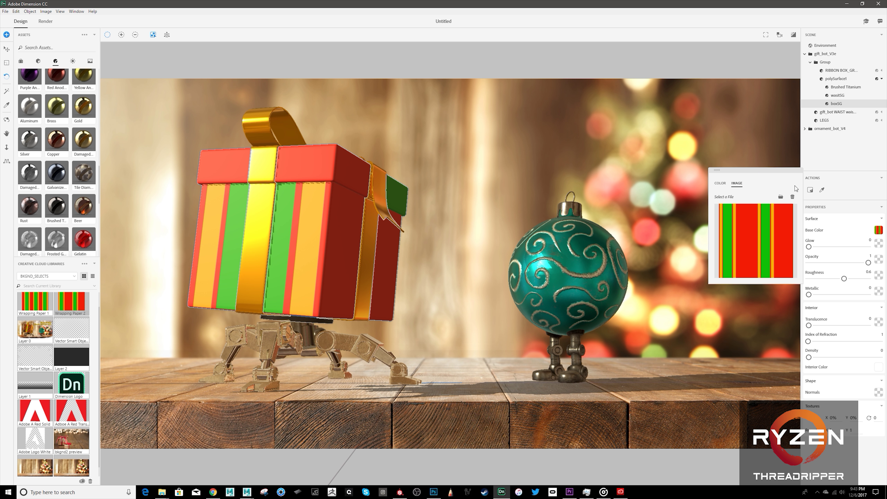
{"action": "left_click", "coordinate": [862, 189]}
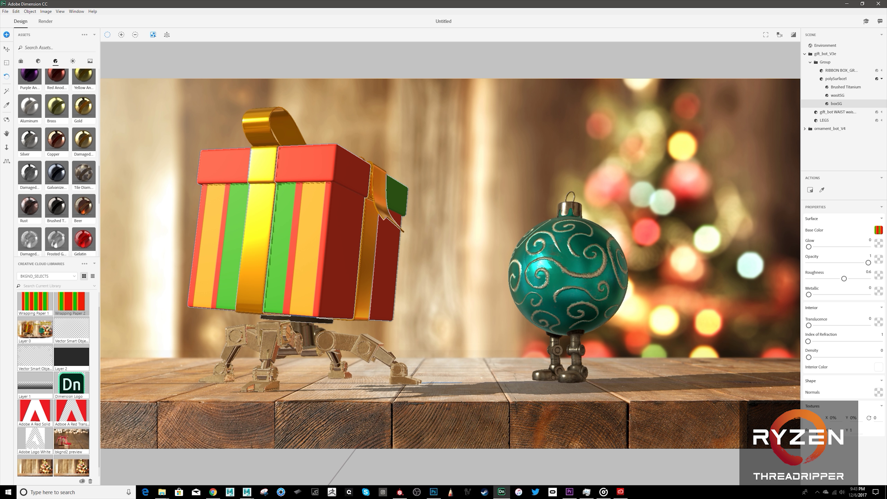
- Set the repeat of boxSG's wrapping-paper texture to 5
{"action": "left_click_drag", "start_coordinate": [828, 430], "coordinate": [843, 439]}
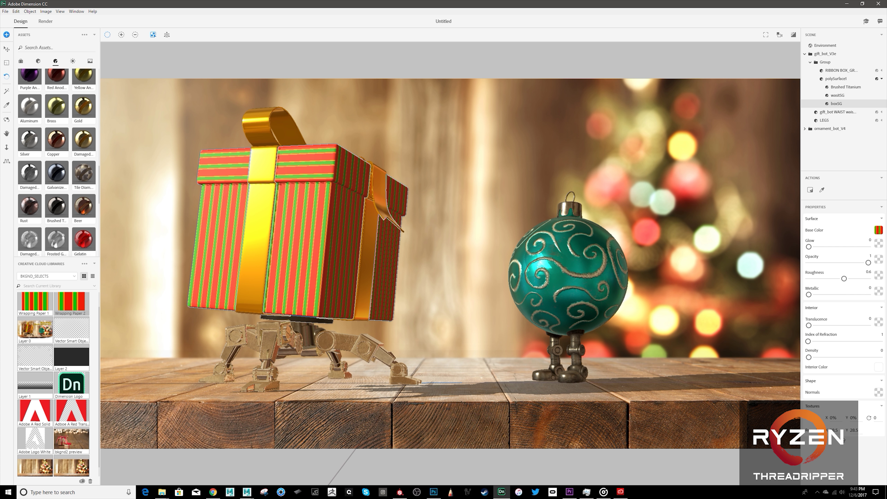
{"action": "left_click", "coordinate": [839, 431]}
{"action": "type", "text": "5"}
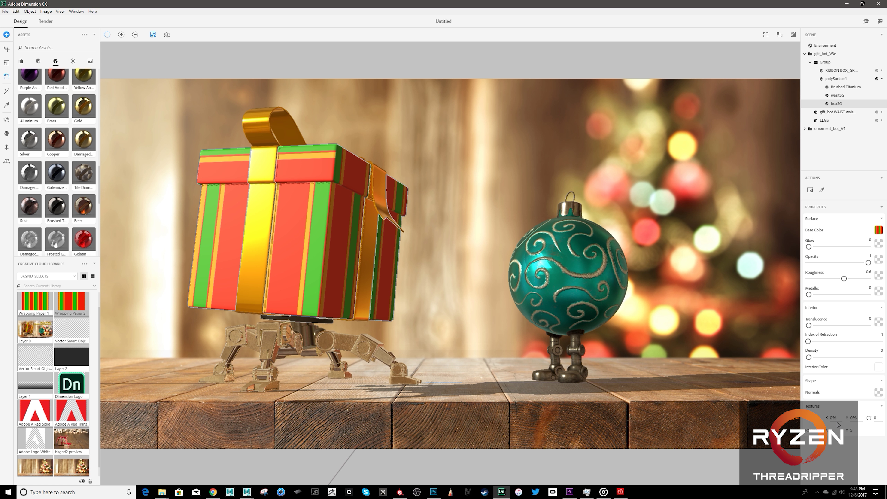
- Try rotating the wrapping-paper texture to about 168 degrees and reset its rotation to 0
{"action": "left_click_drag", "start_coordinate": [869, 417], "coordinate": [827, 414]}
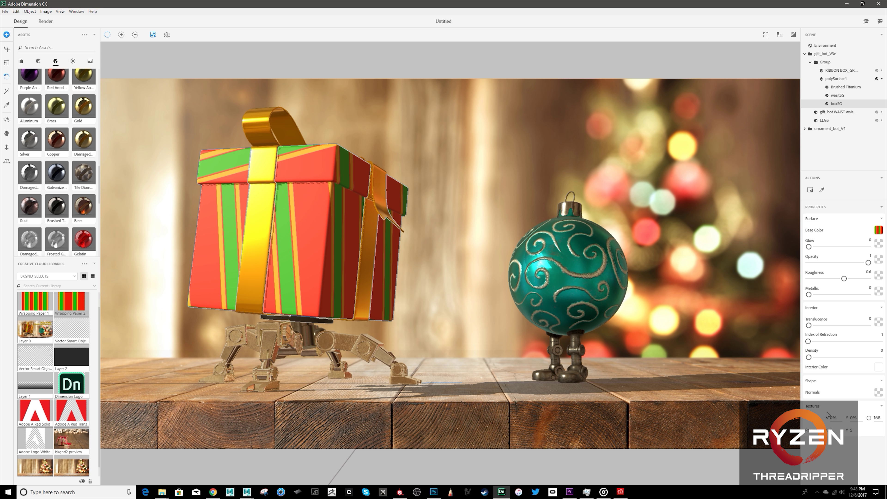
{"action": "left_click", "coordinate": [879, 419]}
{"action": "type", "text": "0"}
{"action": "key", "text": "Return"}
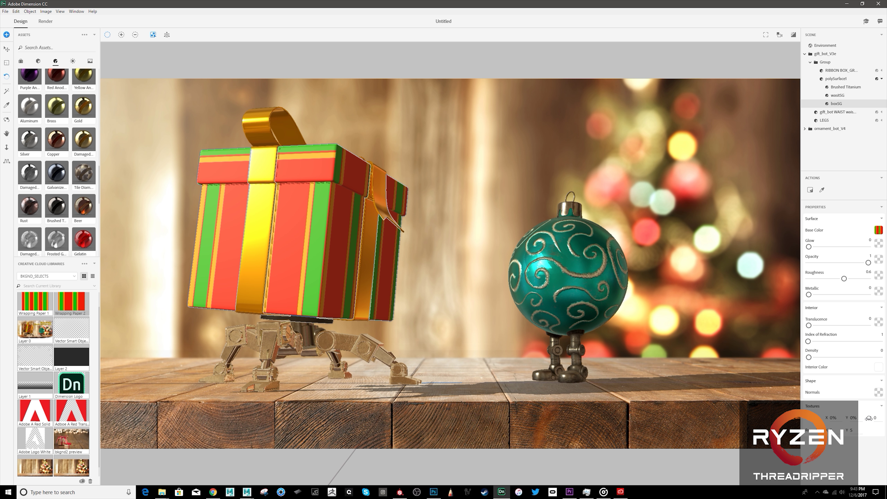
- Rotate the wrapping-paper texture to 46 degrees, tighten its repeat and set its X offset to about -4%
{"action": "left_click_drag", "start_coordinate": [868, 417], "coordinate": [835, 430]}
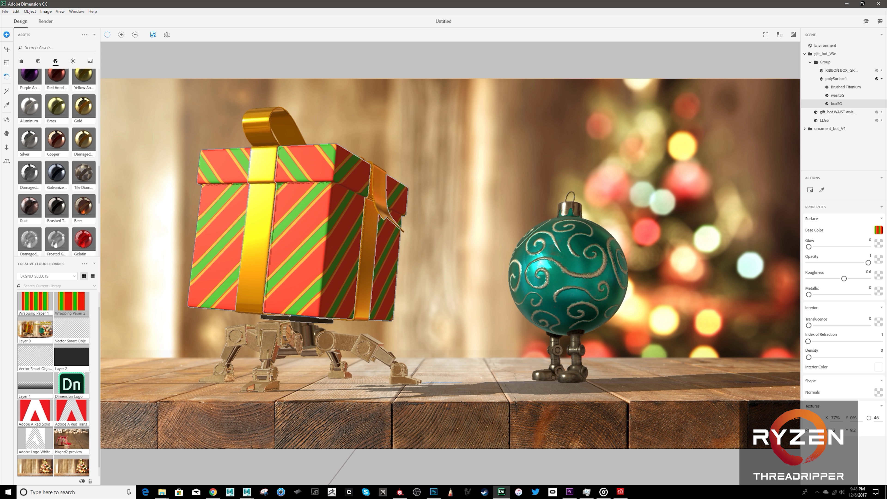
{"action": "left_click_drag", "start_coordinate": [827, 418], "coordinate": [824, 418]}
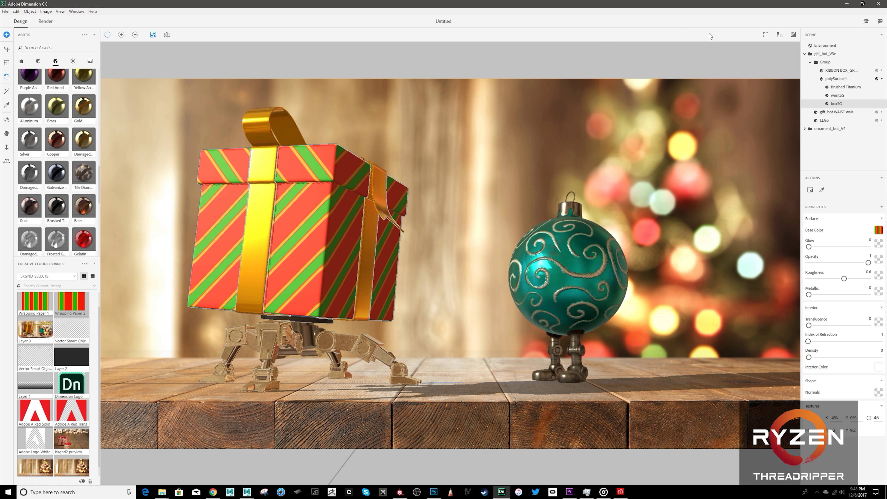
- Render the scene at Low (Fast) quality as a 16 Bits/Channel PSD and return to the design view
{"action": "left_click", "coordinate": [46, 21]}
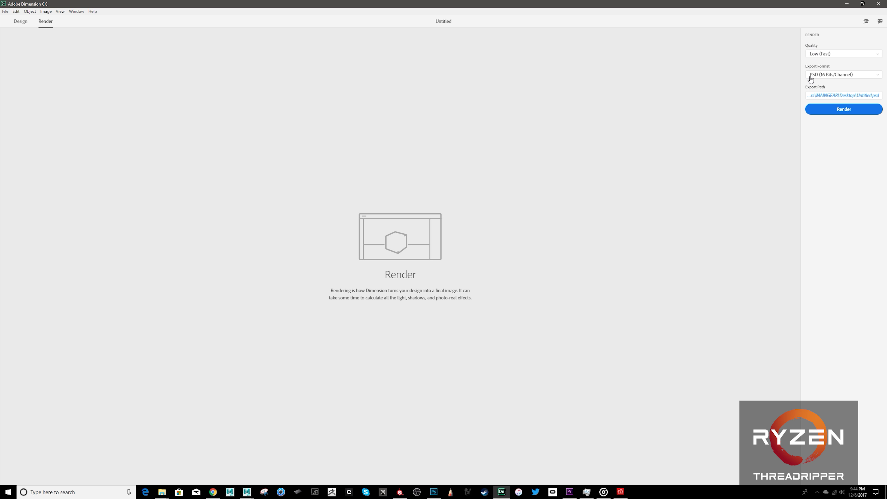
{"action": "left_click", "coordinate": [856, 56]}
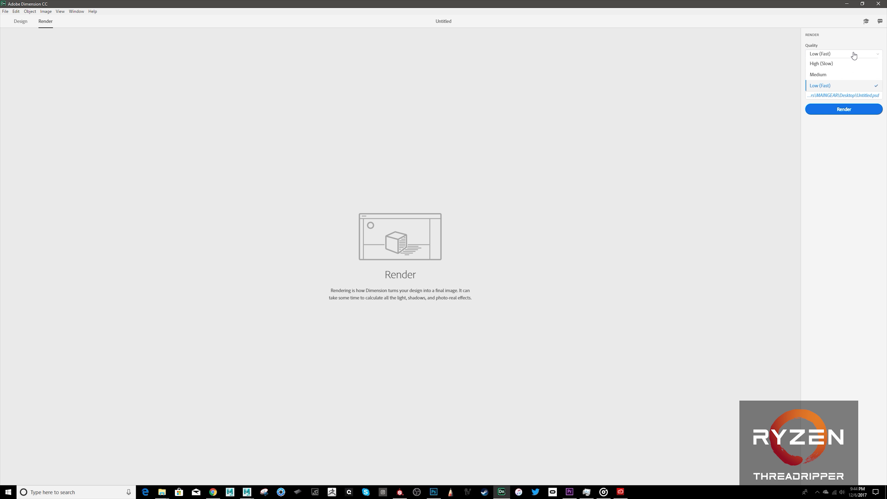
{"action": "left_click", "coordinate": [836, 56]}
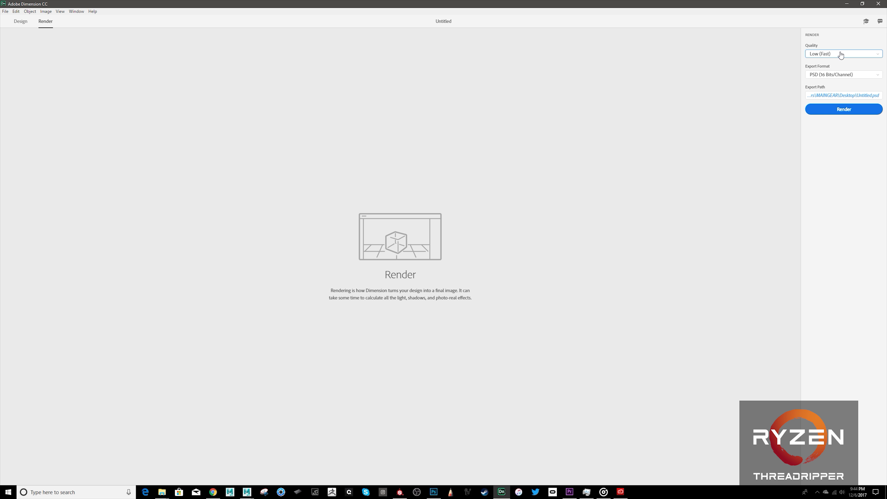
{"action": "left_click", "coordinate": [842, 111]}
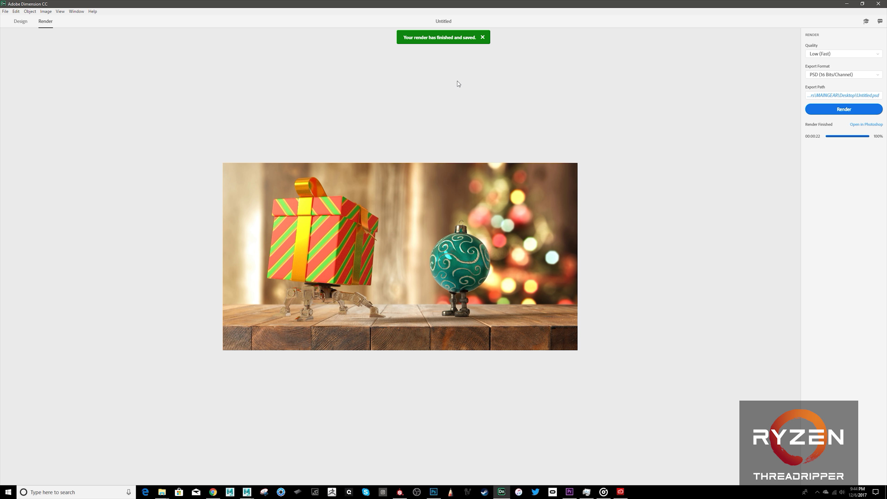
{"action": "left_click", "coordinate": [483, 38]}
{"action": "left_click", "coordinate": [21, 22]}
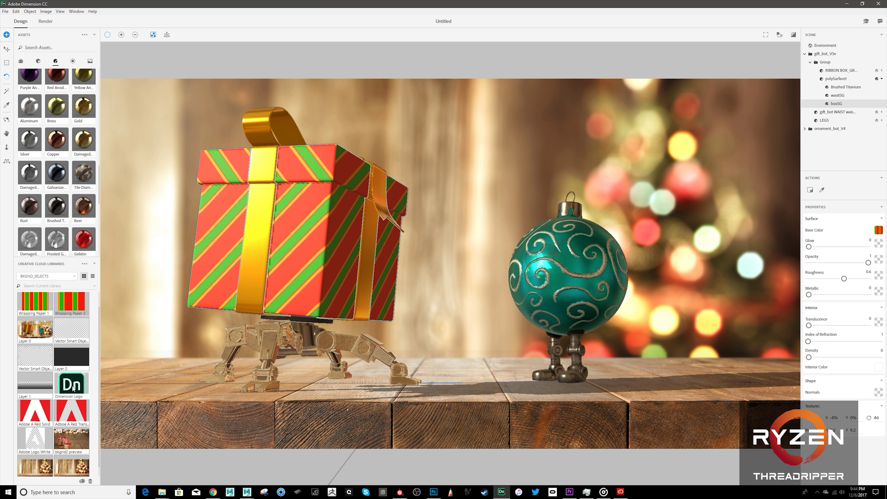
- Place the Dimension Logo as a decal on the gift box's lower front-left corner, scaled to about 101% and rotated about 5 degrees
{"action": "mouse_move", "coordinate": [72, 388]}
{"action": "left_mouse_down"}
{"action": "mouse_move", "coordinate": [218, 291]}
{"action": "mouse_move", "coordinate": [309, 263]}
{"action": "mouse_move", "coordinate": [302, 289]}
{"action": "left_mouse_up"}
{"action": "mouse_move", "coordinate": [302, 214]}
{"action": "left_mouse_down"}
{"action": "mouse_move", "coordinate": [243, 179]}
{"action": "mouse_move", "coordinate": [222, 220]}
{"action": "mouse_move", "coordinate": [396, 257]}
{"action": "mouse_move", "coordinate": [332, 231]}
{"action": "mouse_move", "coordinate": [275, 233]}
{"action": "mouse_move", "coordinate": [267, 225]}
{"action": "mouse_move", "coordinate": [295, 219]}
{"action": "left_mouse_up"}
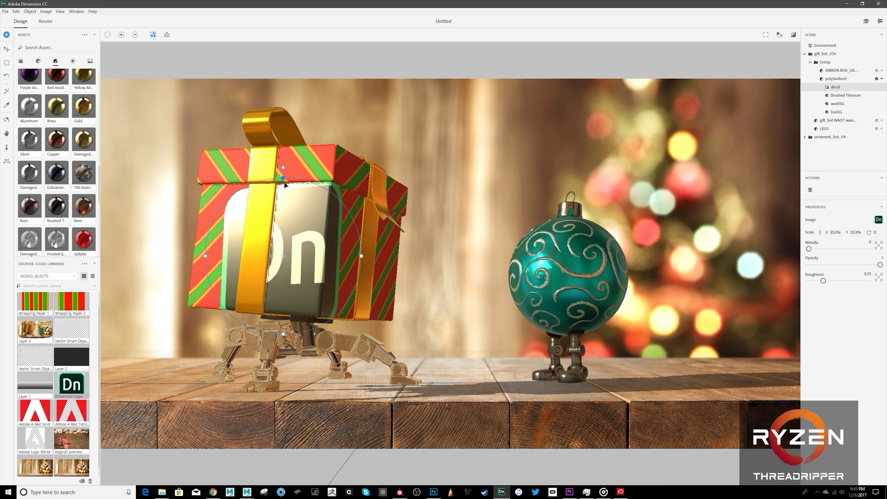
{"action": "left_click_drag", "start_coordinate": [284, 188], "coordinate": [214, 246]}
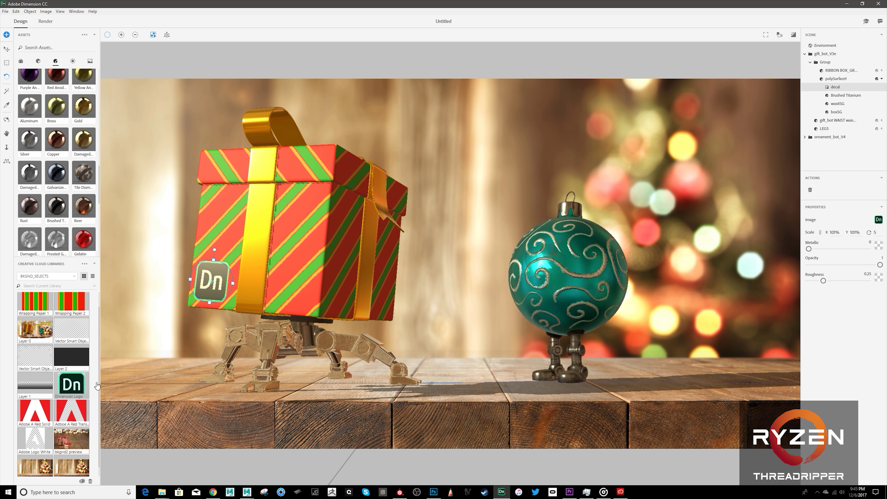
- Place the Adobe Logo White decal scaled down on the side ribbon's bow tail and check it in the render preview
{"action": "scroll", "coordinate": [99, 386], "scroll_direction": "down", "scroll_amount": 1}
{"action": "left_click_drag", "start_coordinate": [35, 432], "coordinate": [378, 186]}
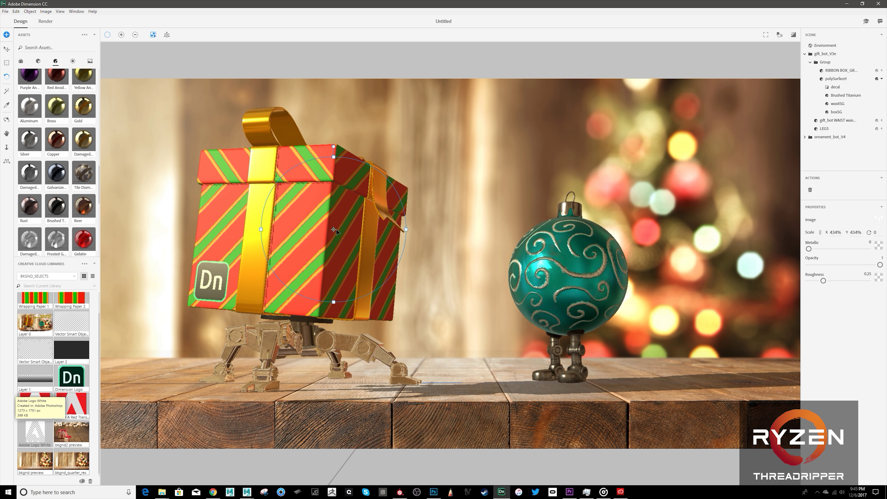
{"action": "left_click_drag", "start_coordinate": [337, 183], "coordinate": [389, 194]}
{"action": "left_click", "coordinate": [384, 180]}
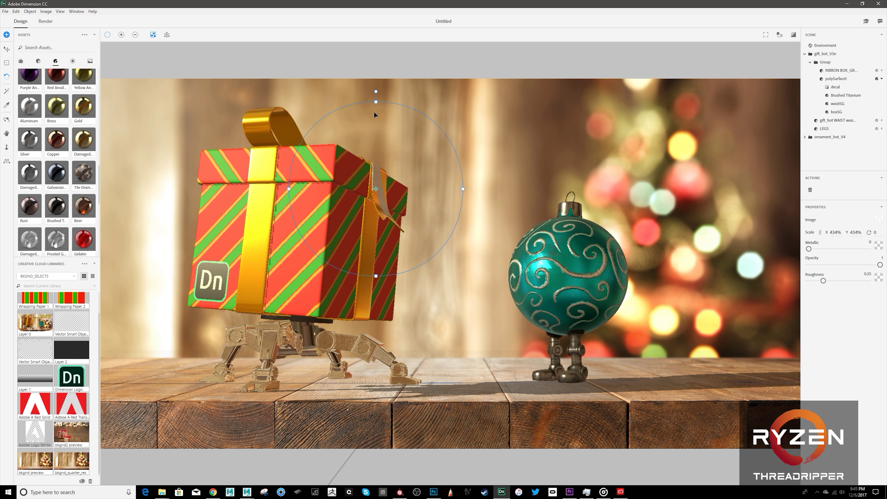
{"action": "left_click_drag", "start_coordinate": [375, 102], "coordinate": [366, 180]}
{"action": "left_click", "coordinate": [391, 143]}
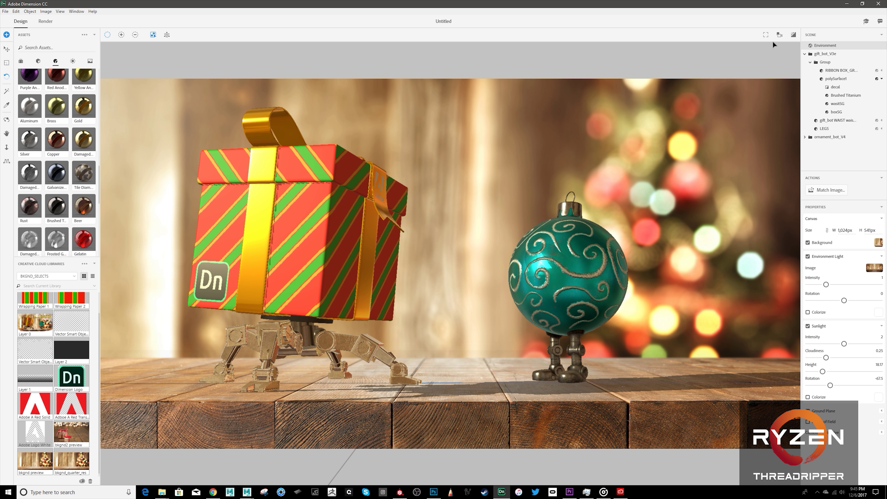
{"action": "left_click", "coordinate": [793, 34]}
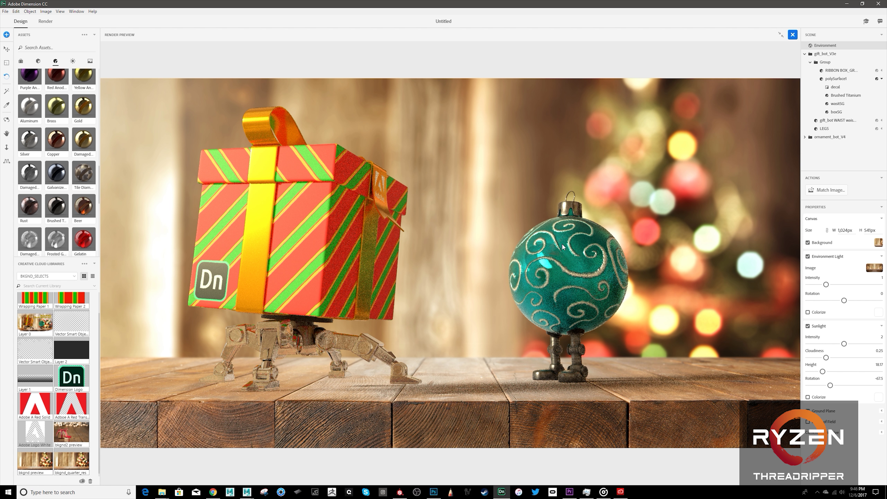
{"action": "left_click", "coordinate": [791, 37]}
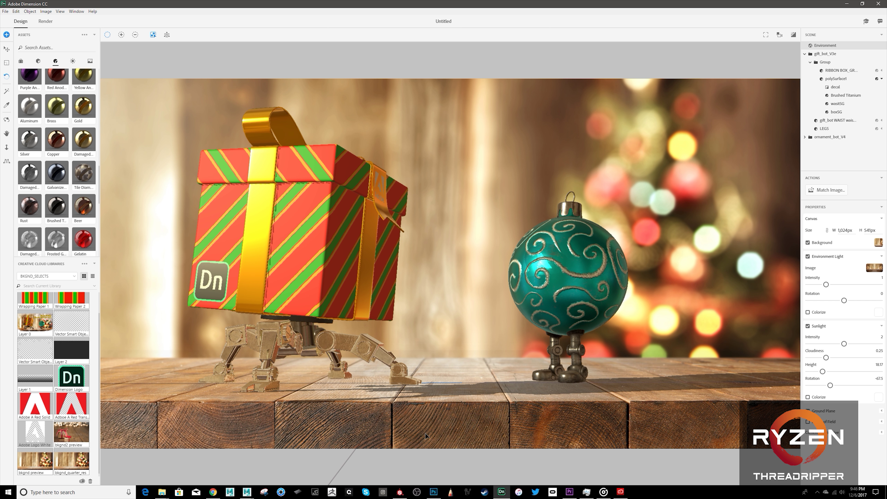
- Switch to Photoshop and hide Layer 1, the snow group, extra snow copy and both text layers in holidayBots_END_CARD.psd
{"action": "left_click", "coordinate": [433, 492]}
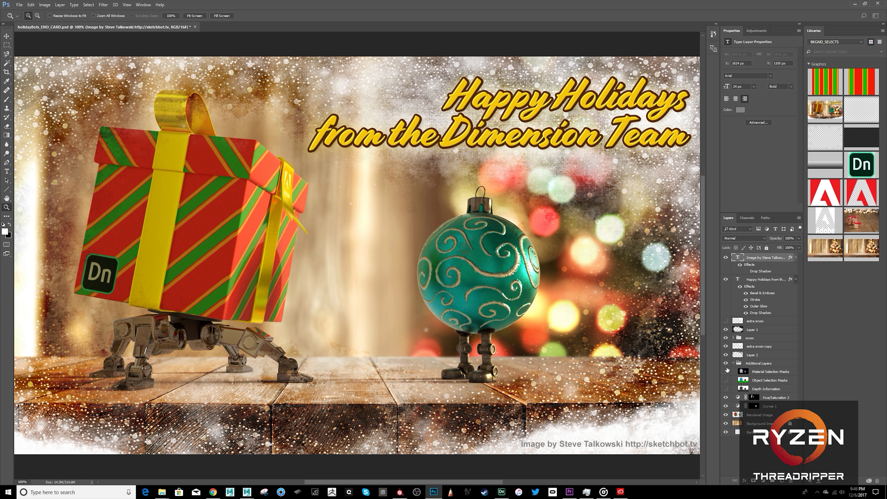
{"action": "left_click", "coordinate": [725, 329]}
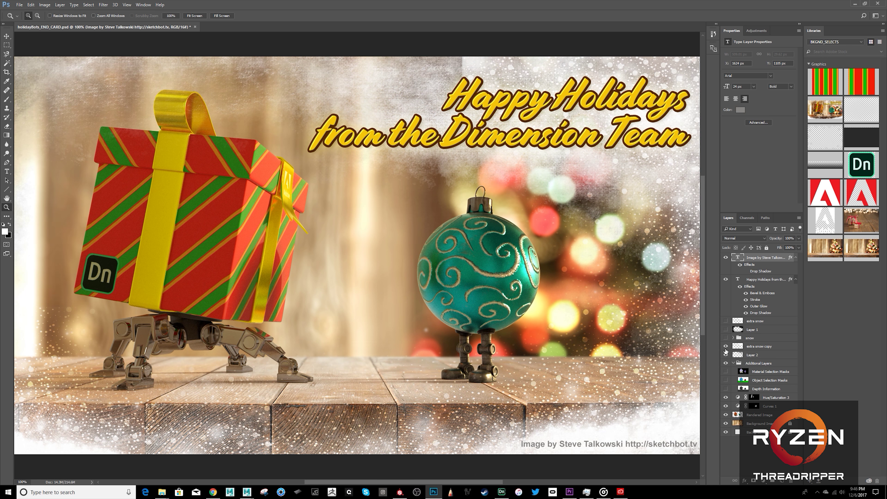
{"action": "left_click", "coordinate": [725, 338]}
{"action": "left_click", "coordinate": [725, 346]}
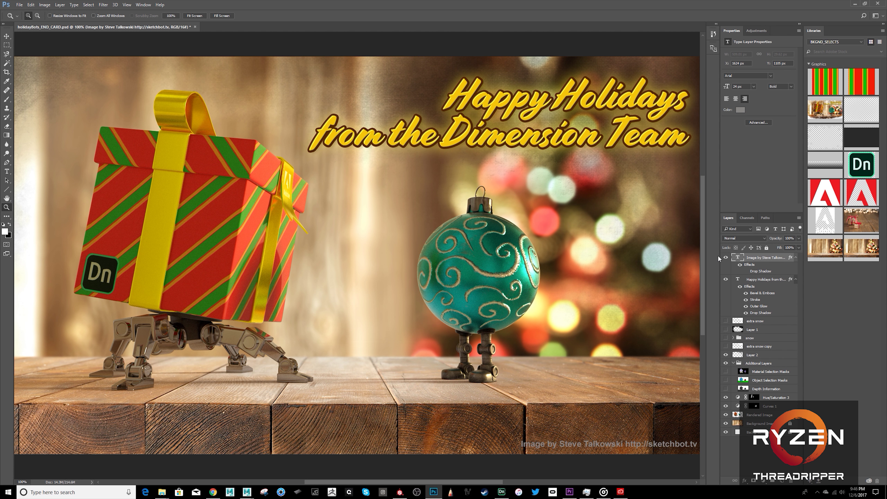
{"action": "left_click", "coordinate": [725, 257]}
{"action": "left_click", "coordinate": [725, 280]}
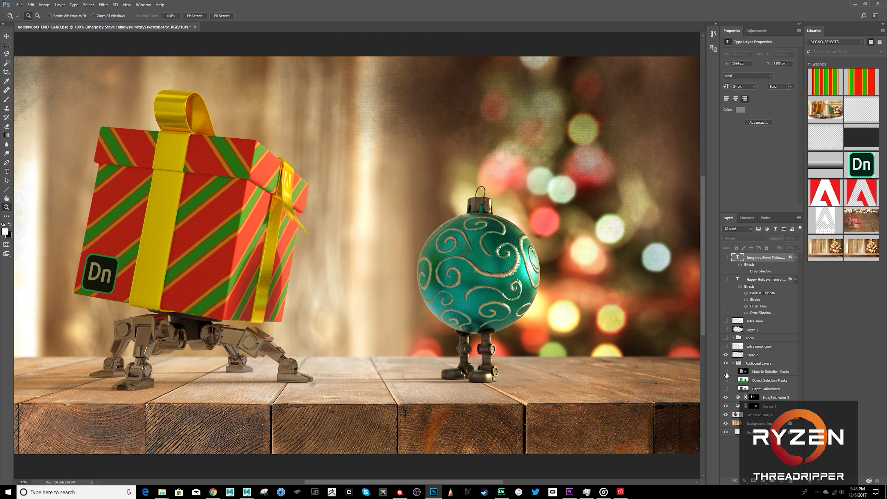
- Hide the Curves 1 and Hue/Saturation 3 adjustment layers and show the Material Selection Masks layer
{"action": "left_click", "coordinate": [725, 406]}
{"action": "left_click", "coordinate": [725, 397]}
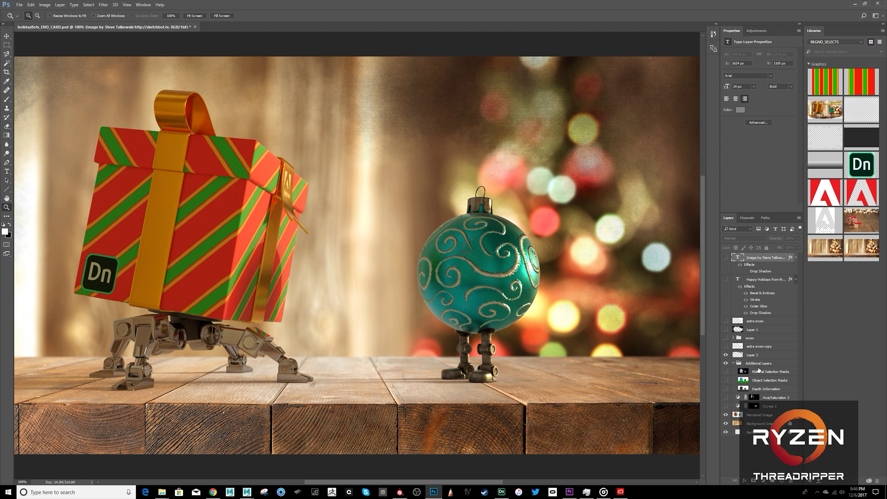
{"action": "left_click", "coordinate": [726, 371]}
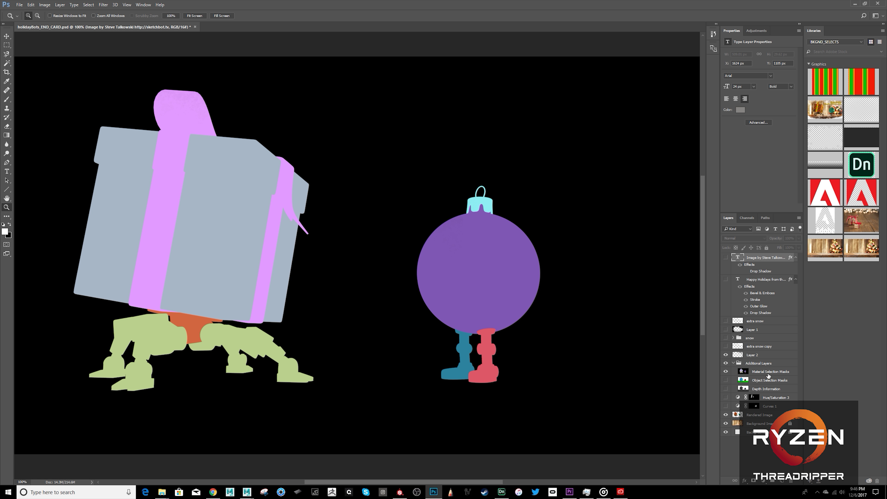
- Select both pink ribbon areas on the Material Selection Masks layer with the Magic Wand, then hide that layer
{"action": "left_click", "coordinate": [7, 63]}
{"action": "left_click", "coordinate": [176, 116]}
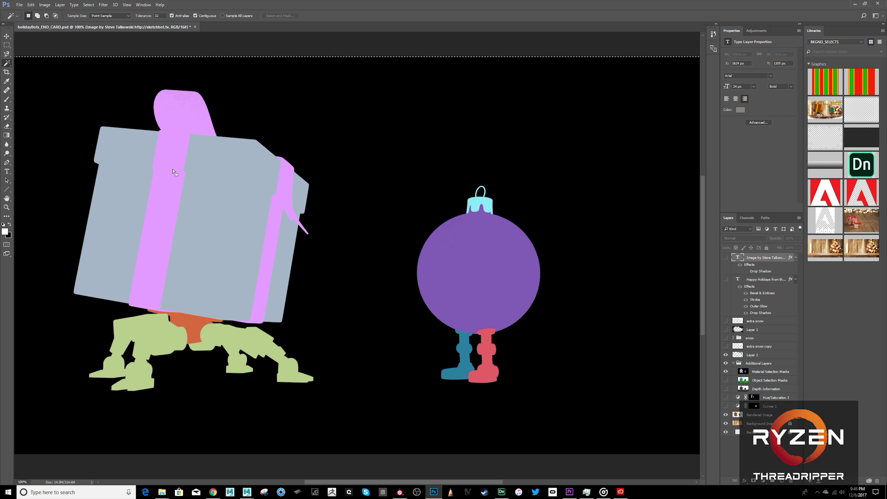
{"action": "left_click", "coordinate": [228, 153], "text": "ctrl"}
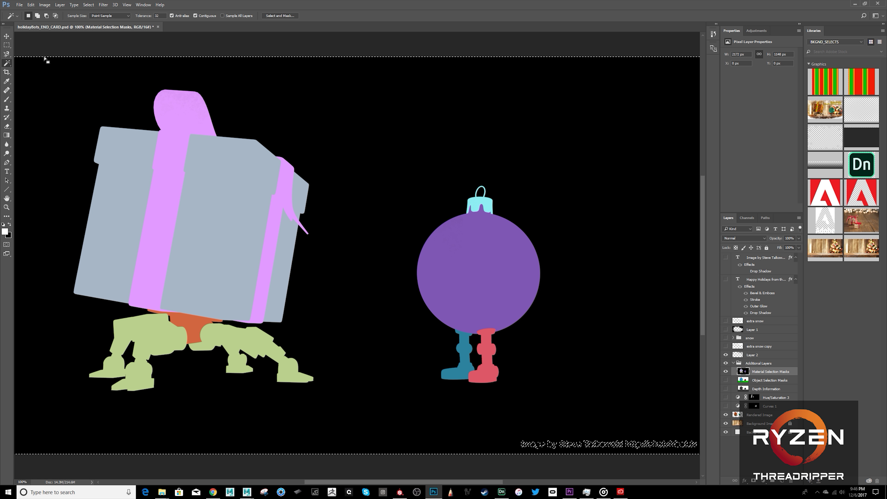
{"action": "key", "text": "ctrl+d"}
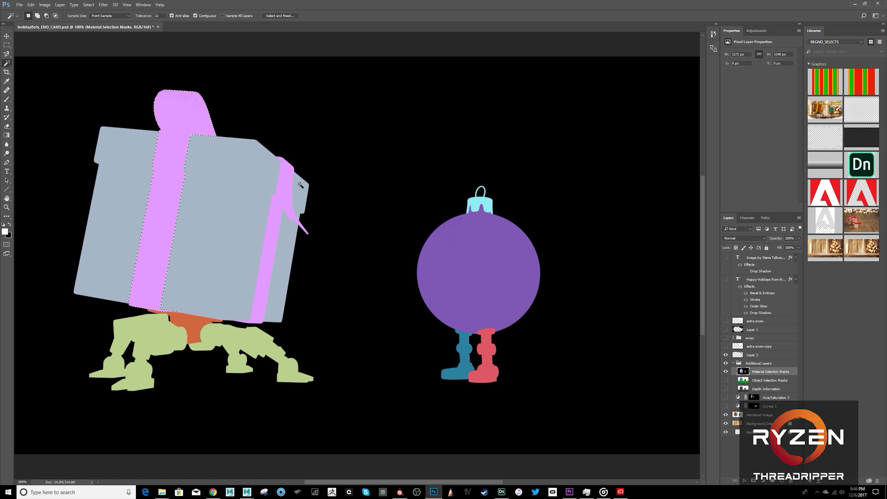
{"action": "left_click", "coordinate": [290, 177], "text": "shift"}
{"action": "left_click", "coordinate": [726, 371]}
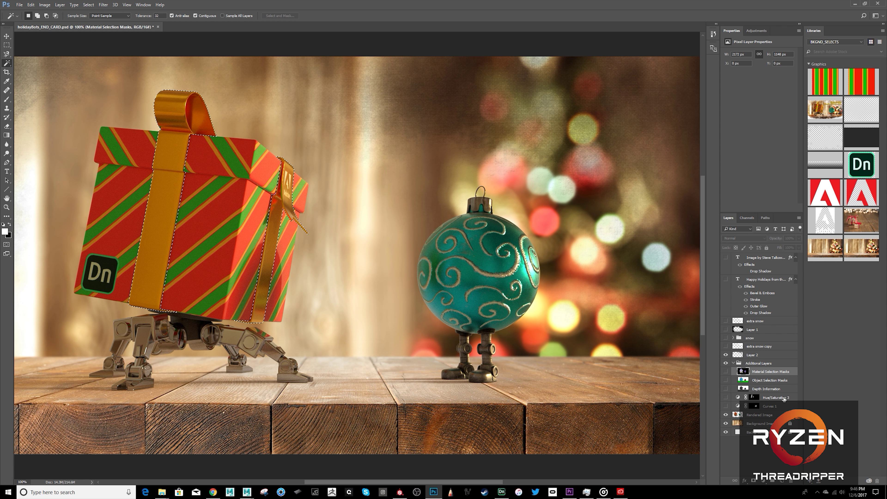
- Add a Hue/Saturation adjustment above Rendered Image that turns the selected ribbon vivid purple, and compare it on and off
{"action": "left_click", "coordinate": [763, 415]}
{"action": "left_click", "coordinate": [762, 481]}
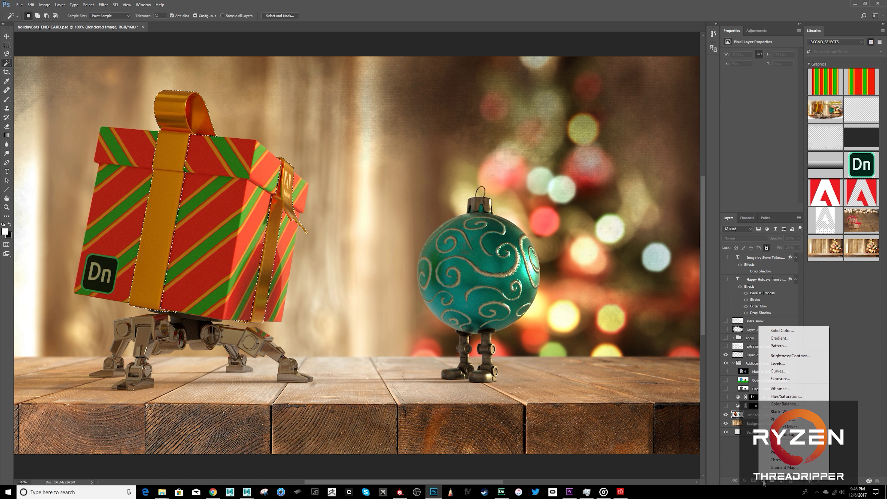
{"action": "left_click", "coordinate": [787, 396]}
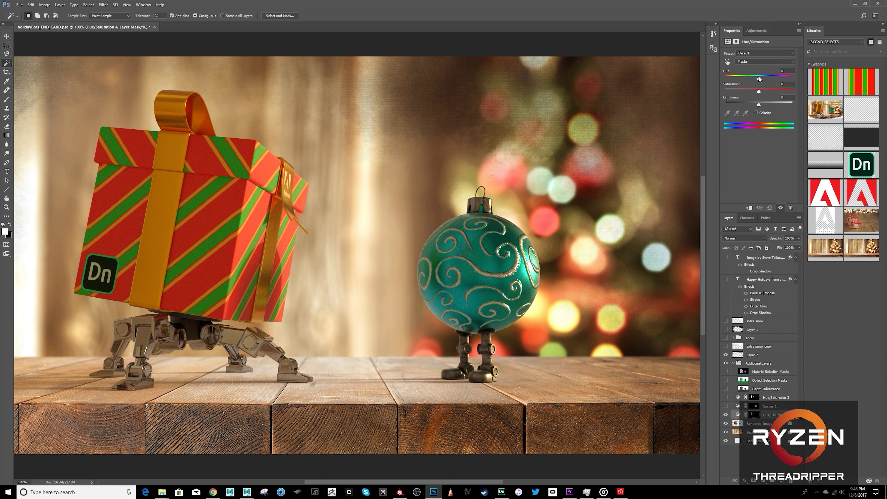
{"action": "left_click_drag", "start_coordinate": [758, 79], "coordinate": [761, 107]}
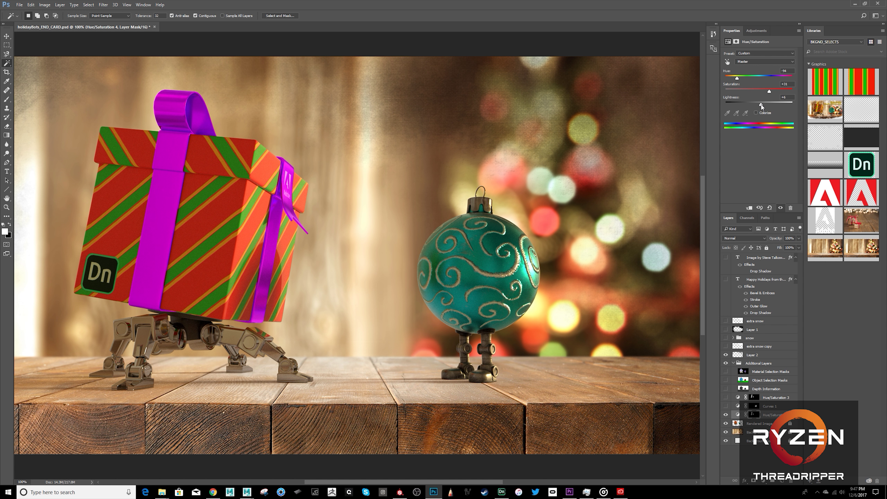
{"action": "left_click_drag", "start_coordinate": [736, 80], "coordinate": [735, 79]}
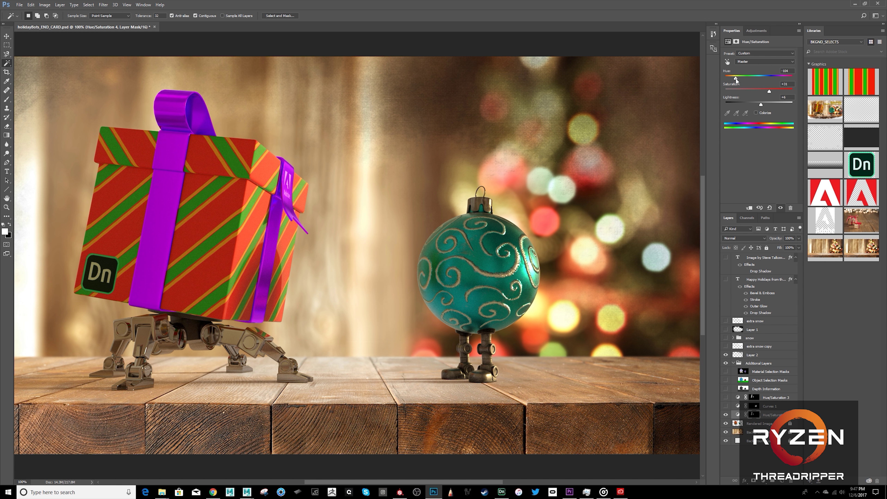
{"action": "left_click", "coordinate": [725, 415]}
{"action": "left_click", "coordinate": [725, 415]}
- Select the ornament's sphere from the Material Selection Masks layer with the Magic Wand and hide the mask layer again
{"action": "left_click", "coordinate": [725, 372]}
{"action": "left_click", "coordinate": [767, 371]}
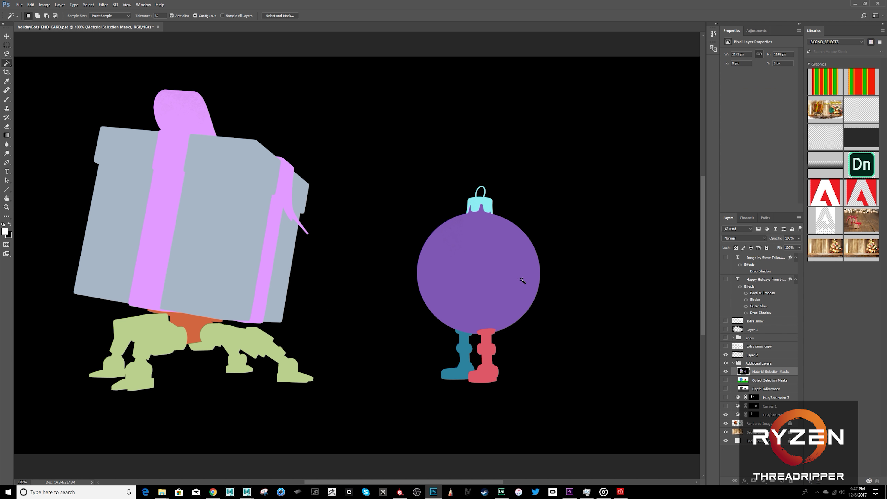
{"action": "left_click", "coordinate": [505, 268]}
{"action": "left_click", "coordinate": [725, 372]}
- Add a colorized Hue/Saturation adjustment above Rendered Image, setting the ornament sphere to hue 204 and saturation 70
{"action": "left_click", "coordinate": [761, 424]}
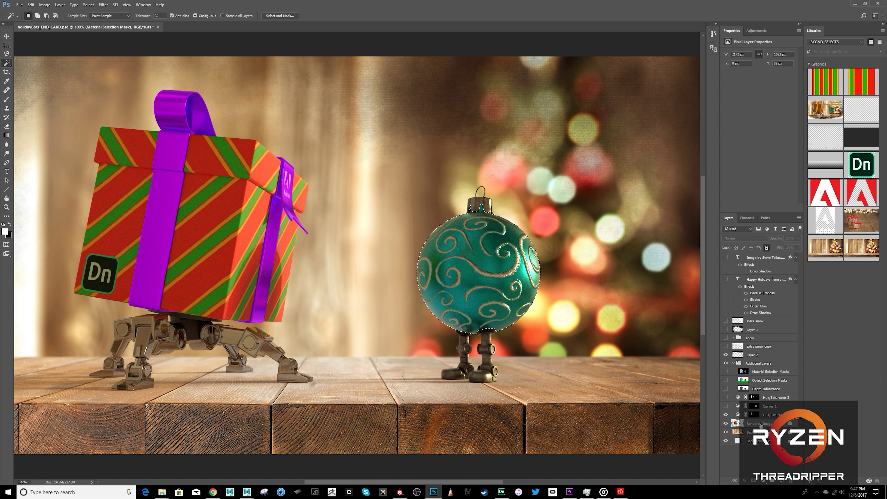
{"action": "left_click", "coordinate": [763, 482]}
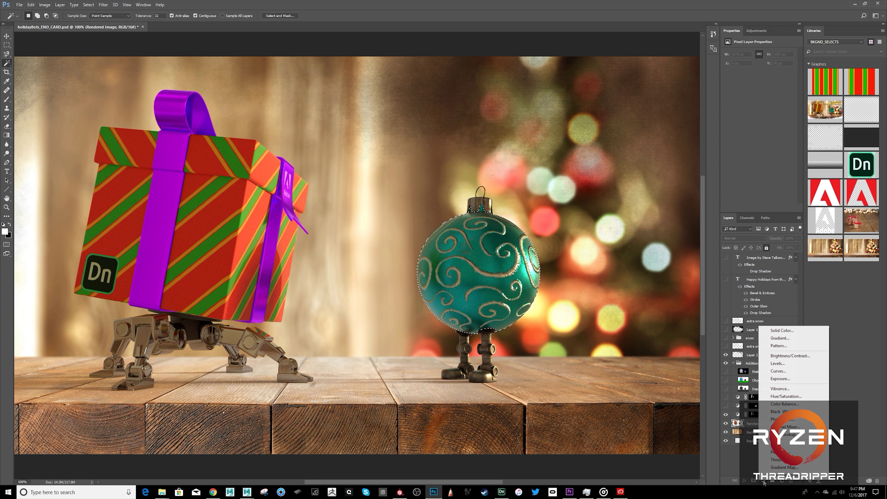
{"action": "left_click", "coordinate": [793, 397]}
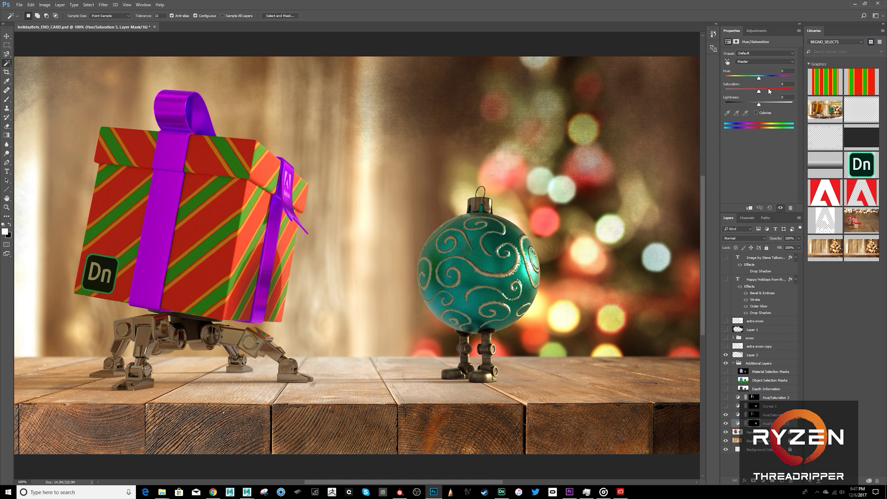
{"action": "left_click", "coordinate": [756, 113]}
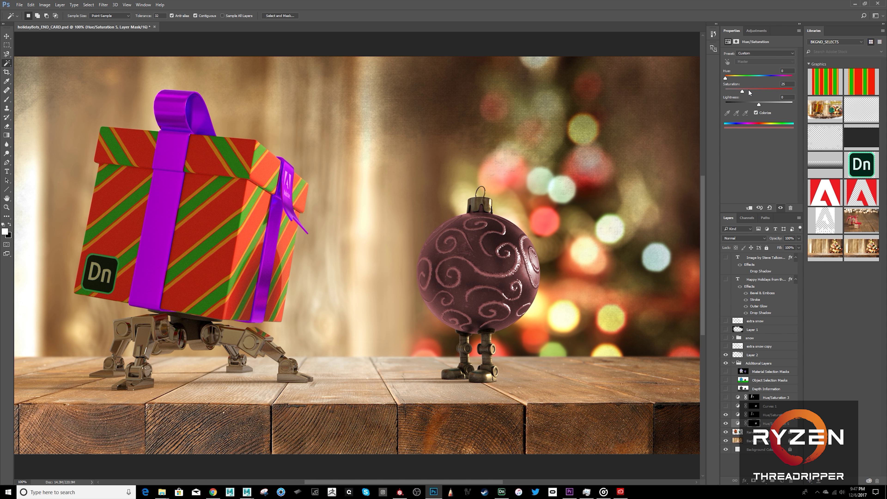
{"action": "left_click_drag", "start_coordinate": [742, 91], "coordinate": [772, 92]}
{"action": "left_click_drag", "start_coordinate": [725, 77], "coordinate": [764, 81]}
- Show the extra snow copy layer, the snow group and Layer 1, expand the group, and briefly check the extra snow layer
{"action": "left_click", "coordinate": [726, 345]}
{"action": "left_click", "coordinate": [726, 338]}
{"action": "left_click", "coordinate": [734, 337]}
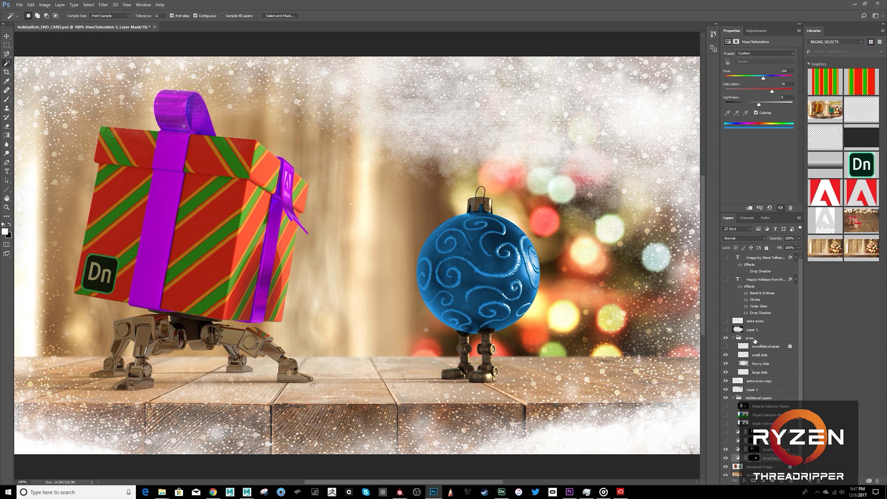
{"action": "left_click", "coordinate": [725, 329]}
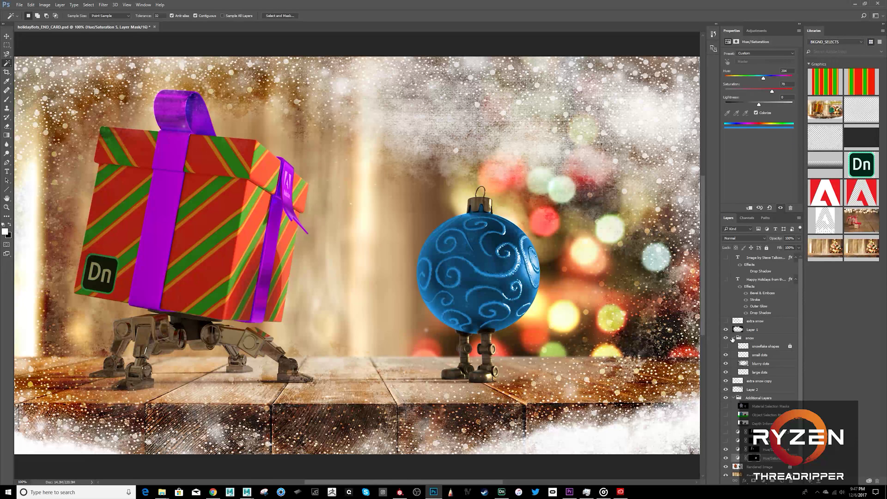
{"action": "left_click", "coordinate": [725, 322]}
{"action": "left_click", "coordinate": [725, 321]}
- Show the image credit and Happy Holidays text layers and view the whole card at 66.7%
{"action": "left_click", "coordinate": [725, 258]}
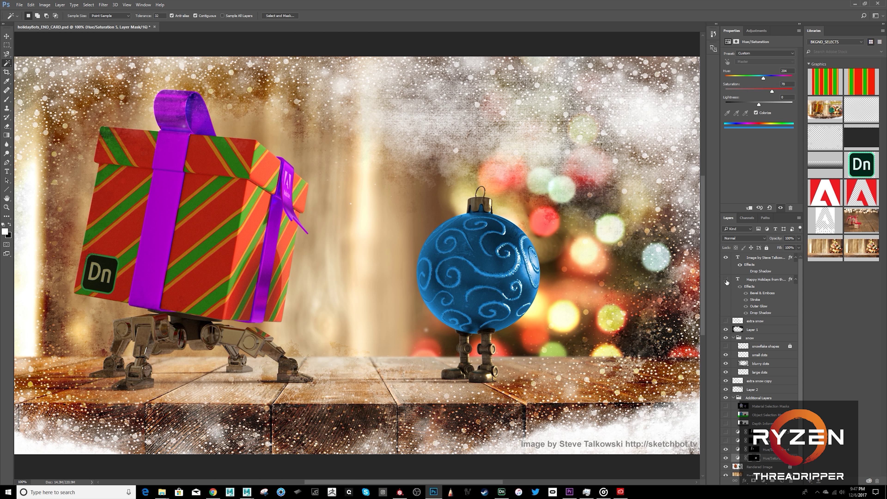
{"action": "left_click", "coordinate": [725, 279]}
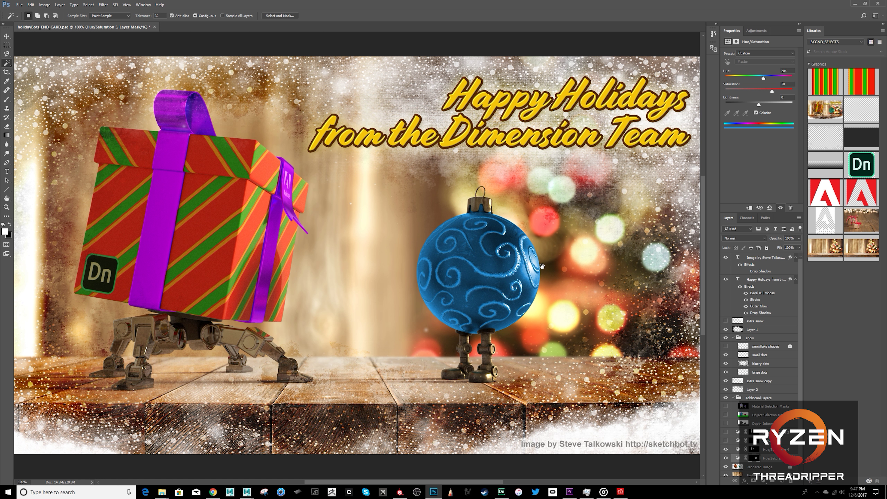
{"action": "left_click", "coordinate": [538, 270], "text": "alt"}
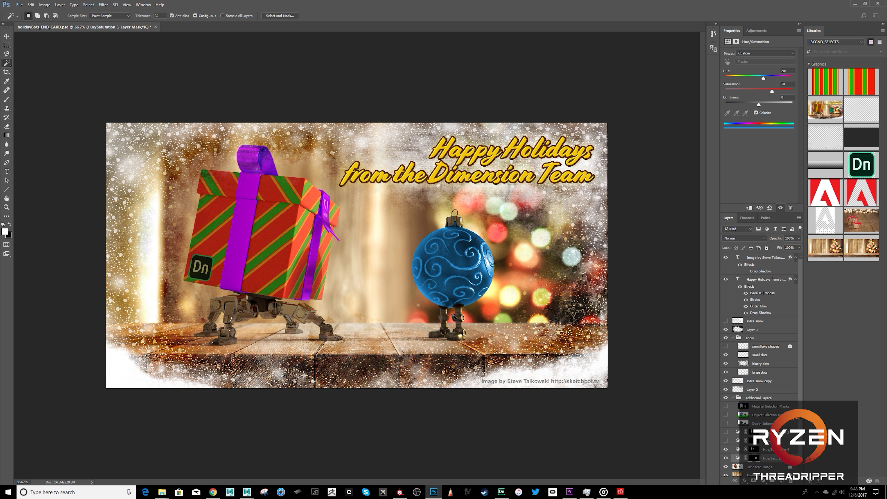
- Switch to Chrome and look through the Adobe Blog article "A Happy Holidays How-to from Adobe Dimension"
{"action": "left_click", "coordinate": [213, 491]}
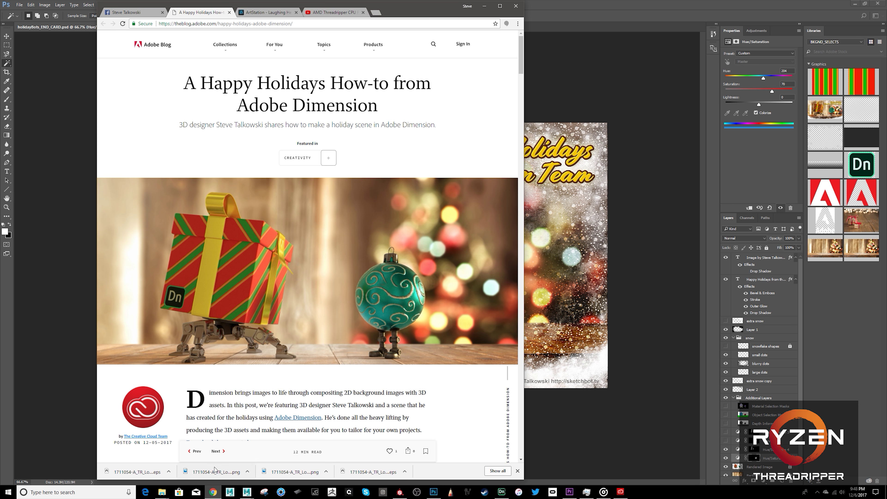
{"action": "mouse_move", "coordinate": [522, 59]}
{"action": "left_mouse_down"}
{"action": "mouse_move", "coordinate": [531, 267]}
{"action": "mouse_move", "coordinate": [520, 410]}
{"action": "mouse_move", "coordinate": [519, 267]}
{"action": "left_mouse_up"}
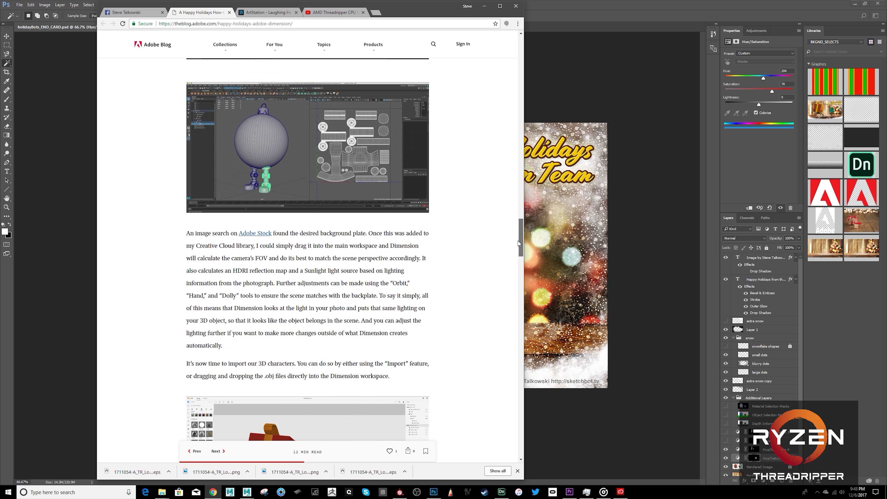